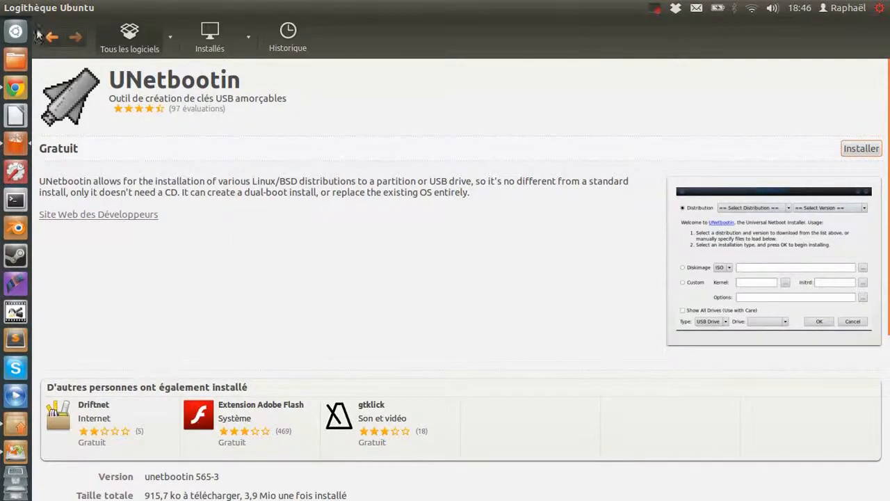
Highlight the UNetbootin title on its store page, then minimise Logithèque Ubuntu
{"action": "mouse_move", "coordinate": [24, 12]}
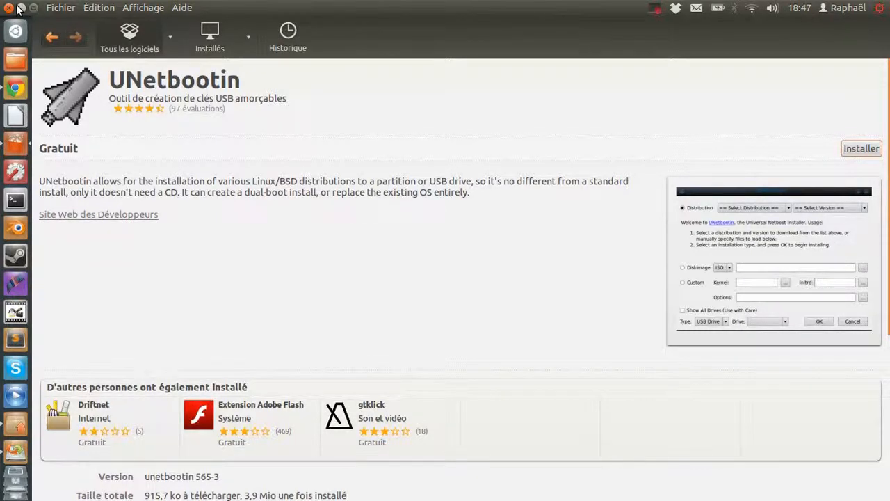
{"action": "left_click_drag", "start_coordinate": [109, 79], "coordinate": [288, 81]}
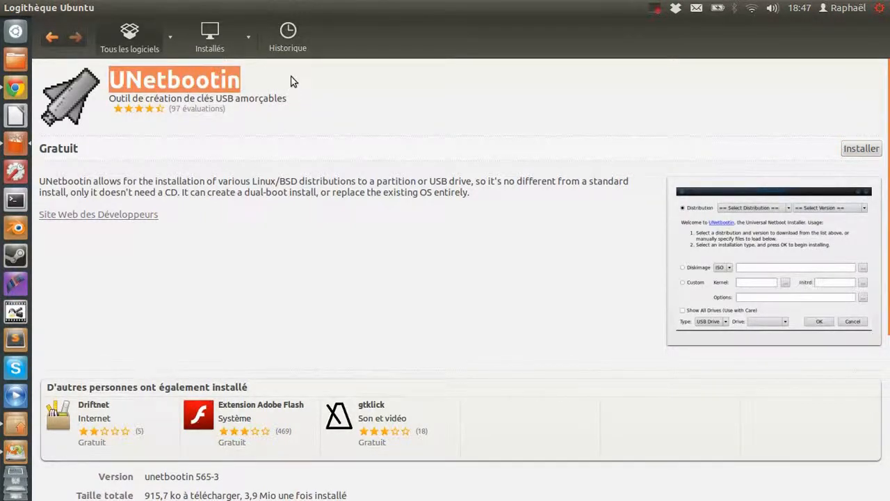
{"action": "left_click", "coordinate": [24, 8]}
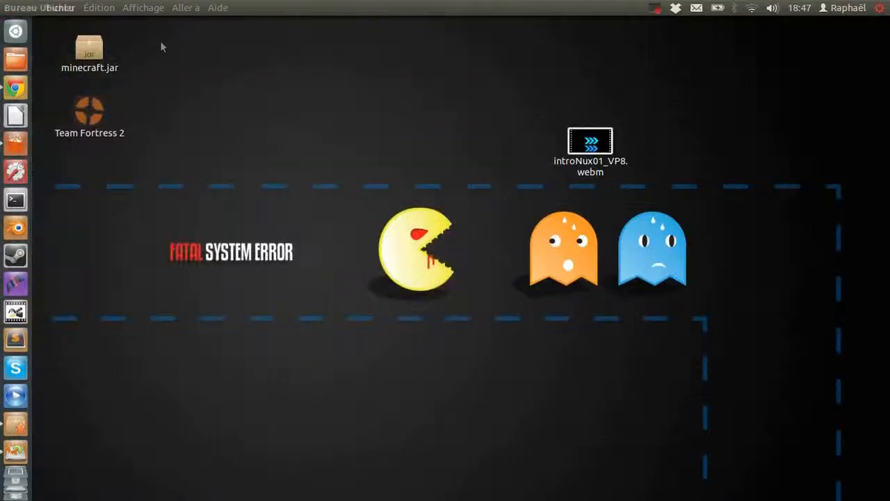
Scroll through the unetbootin.sourceforge.net homepage in Chrome, then return to the YUMI Multiboot USB Creator tab
{"action": "left_click", "coordinate": [15, 87]}
{"action": "left_click", "coordinate": [224, 26]}
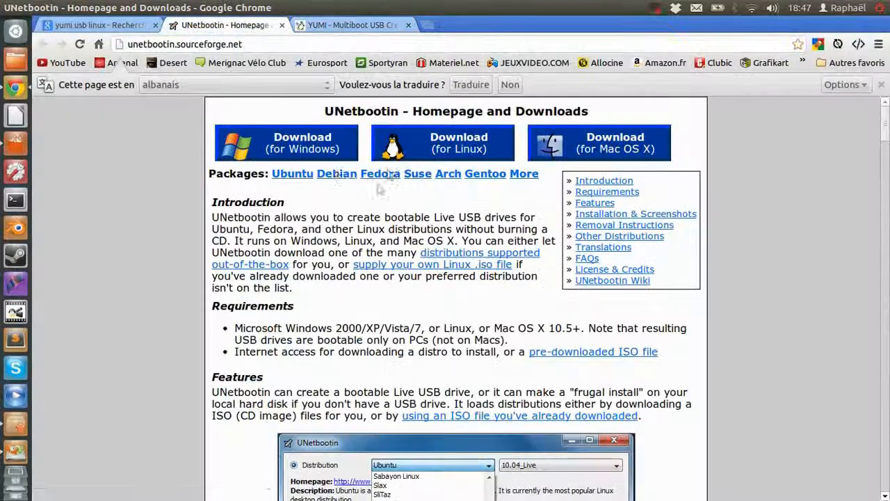
{"action": "left_click", "coordinate": [130, 44]}
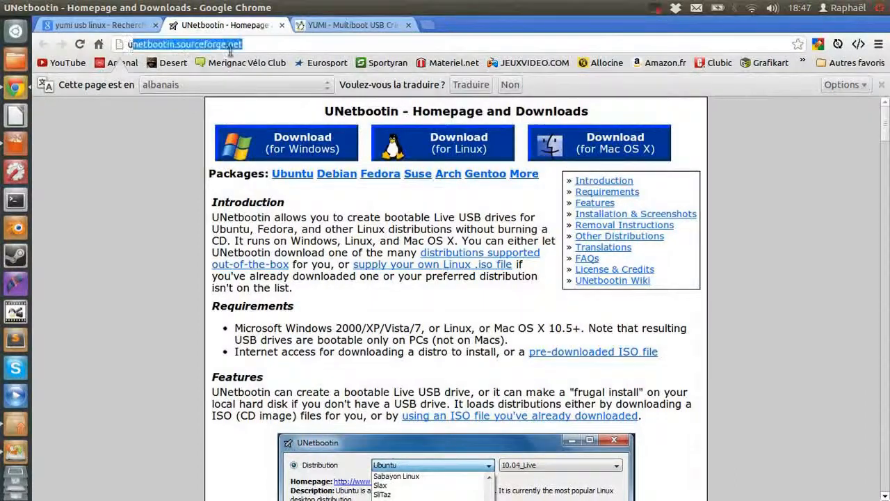
{"action": "left_click", "coordinate": [290, 45]}
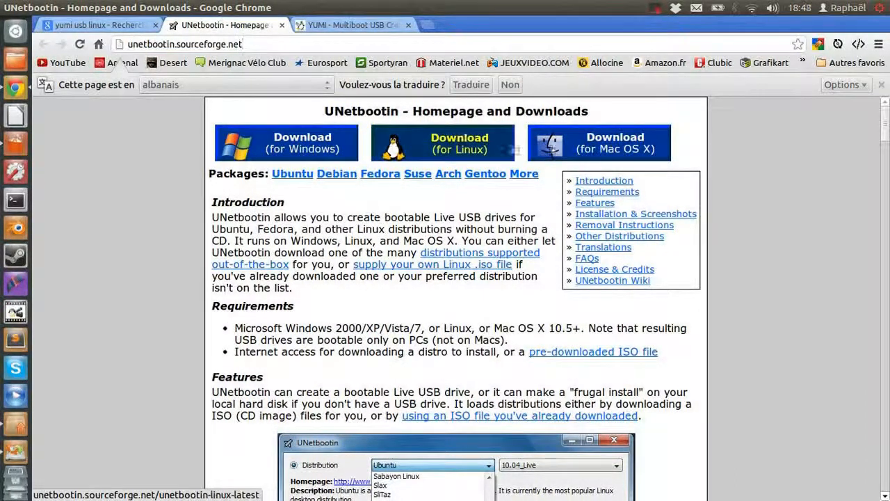
{"action": "scroll", "coordinate": [357, 228], "scroll_direction": "down", "scroll_amount": 2}
{"action": "scroll", "coordinate": [358, 228], "scroll_direction": "down", "scroll_amount": 4}
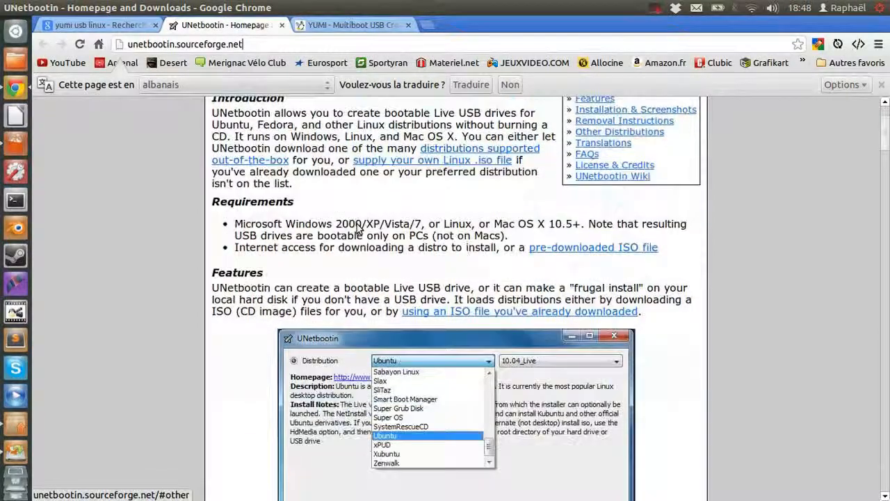
{"action": "scroll", "coordinate": [411, 338], "scroll_direction": "up", "scroll_amount": 5}
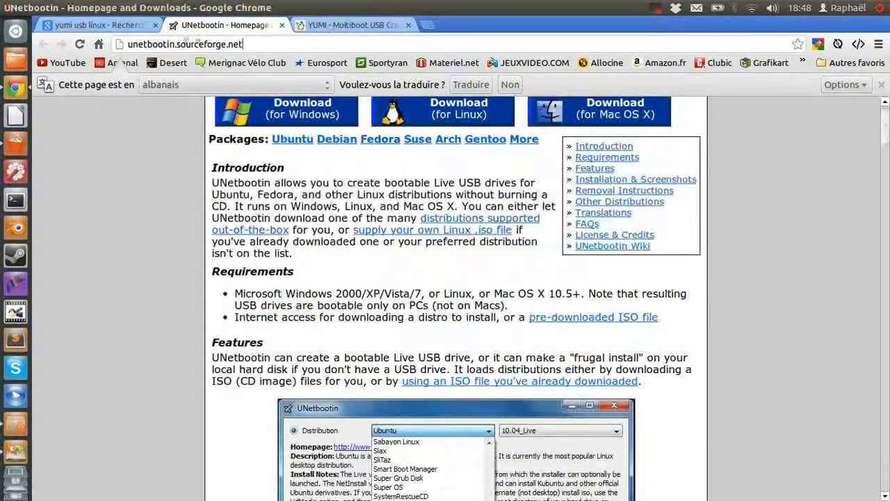
{"action": "left_click", "coordinate": [346, 25]}
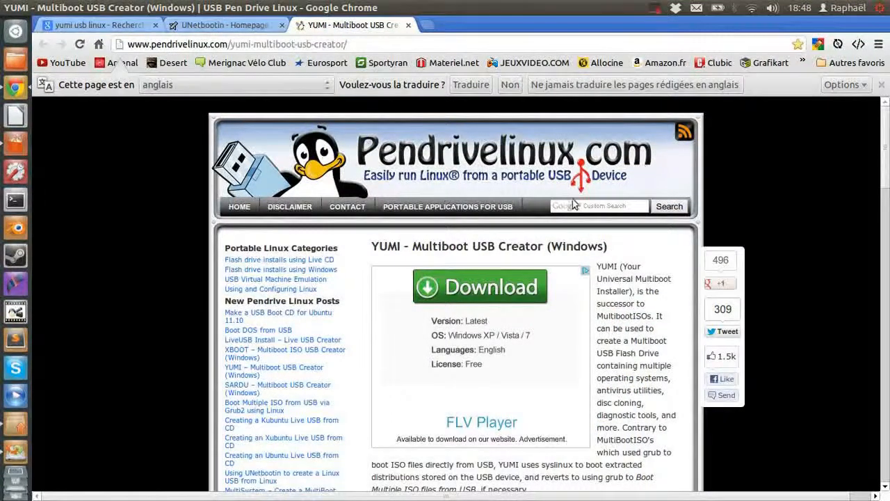
{"action": "scroll", "coordinate": [564, 178], "scroll_direction": "down", "scroll_amount": 1}
{"action": "scroll", "coordinate": [563, 177], "scroll_direction": "down", "scroll_amount": 1}
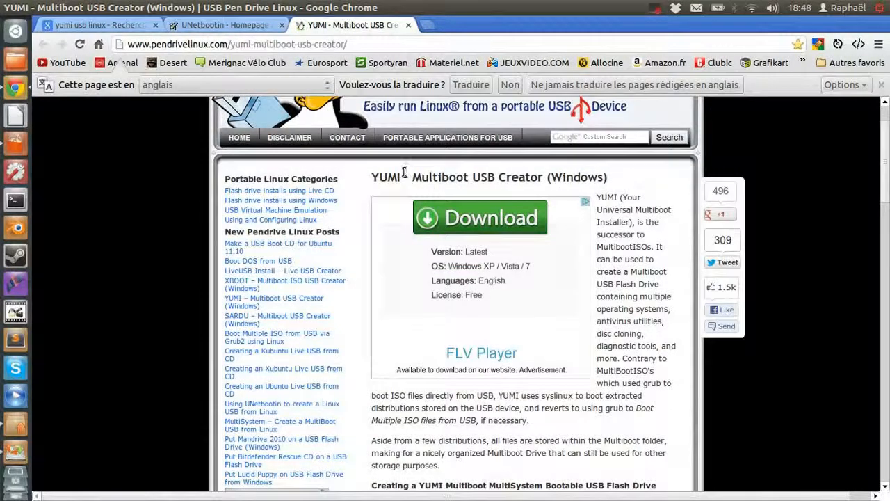
{"action": "left_click_drag", "start_coordinate": [414, 175], "coordinate": [544, 178]}
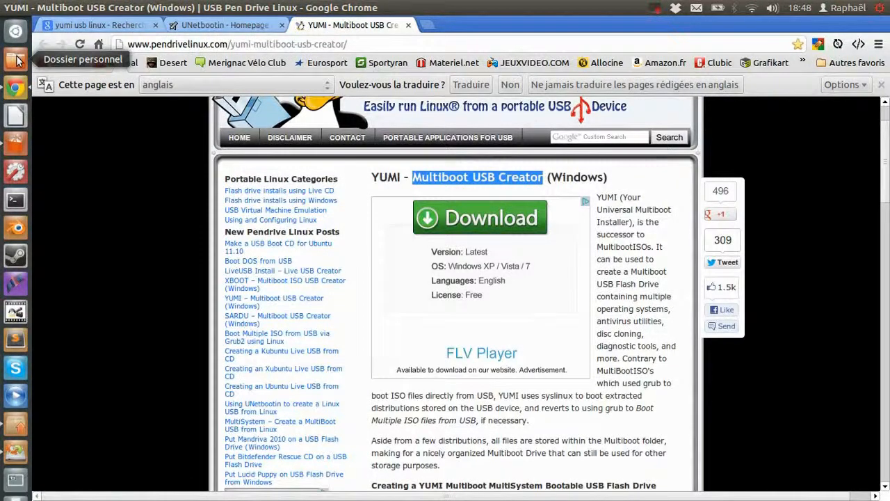
Launch Startup Disk Creator from a 'usb' search, set persistent space to 1.0 GB, then minimise it
{"action": "left_click", "coordinate": [16, 30]}
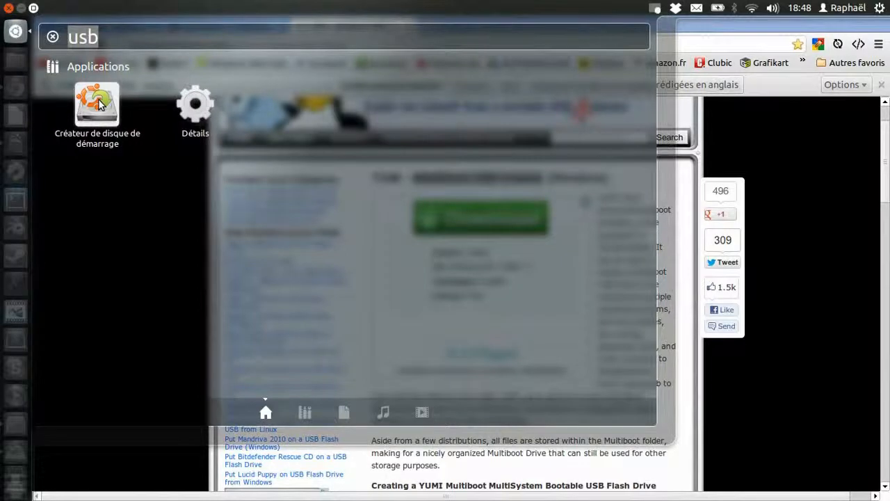
{"action": "left_click", "coordinate": [75, 465]}
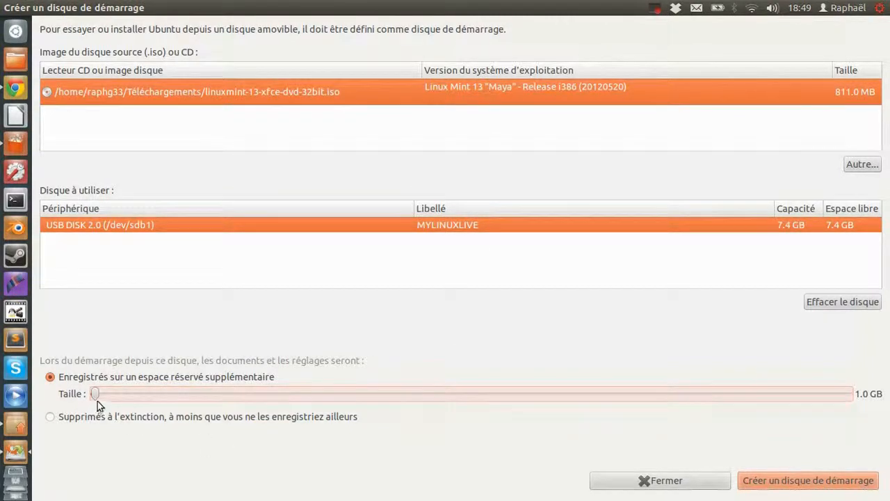
{"action": "left_click_drag", "start_coordinate": [94, 395], "coordinate": [885, 396]}
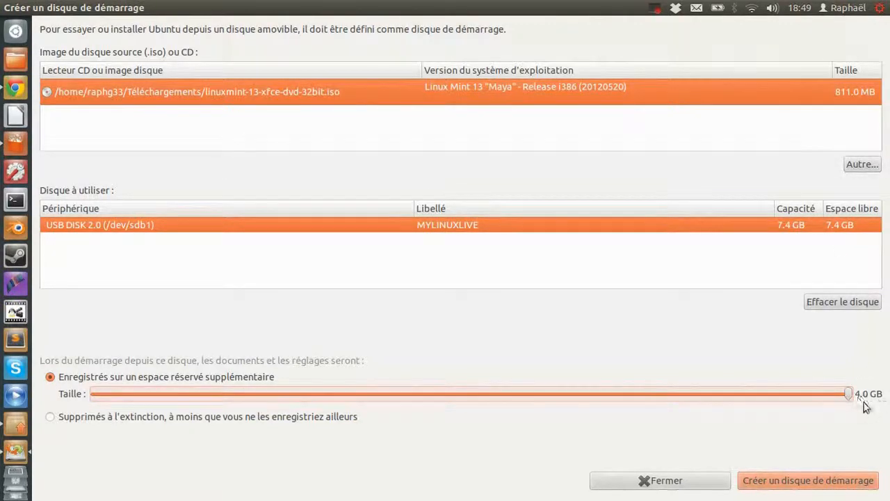
{"action": "left_click_drag", "start_coordinate": [850, 394], "coordinate": [46, 451]}
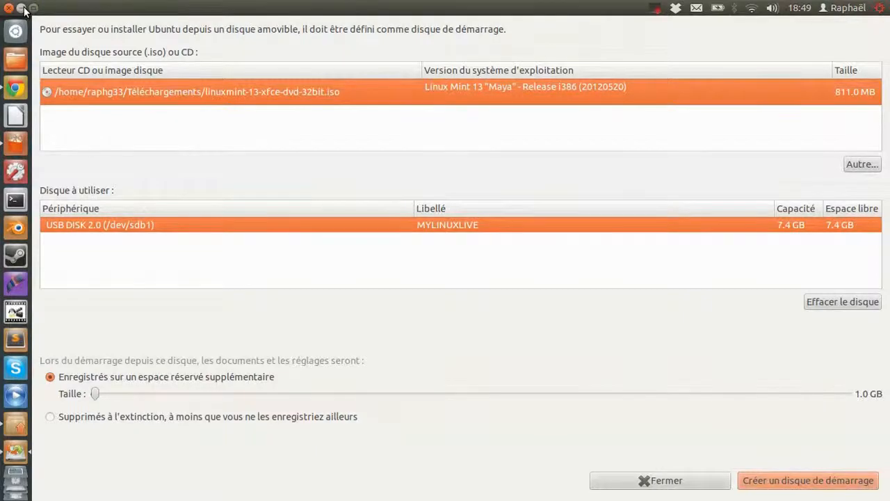
{"action": "left_click", "coordinate": [23, 9]}
Highlight the UNetbootin title in the store again, then minimise the store and Chrome
{"action": "left_click", "coordinate": [16, 144]}
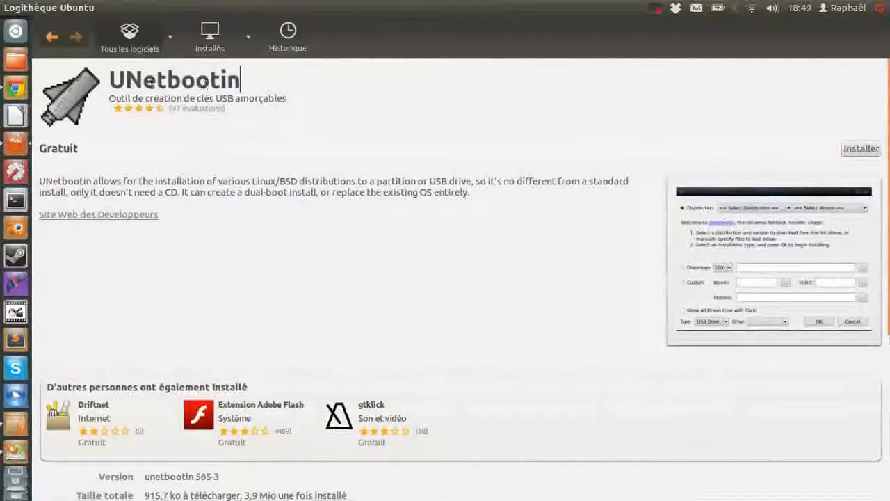
{"action": "left_click_drag", "start_coordinate": [111, 80], "coordinate": [241, 82]}
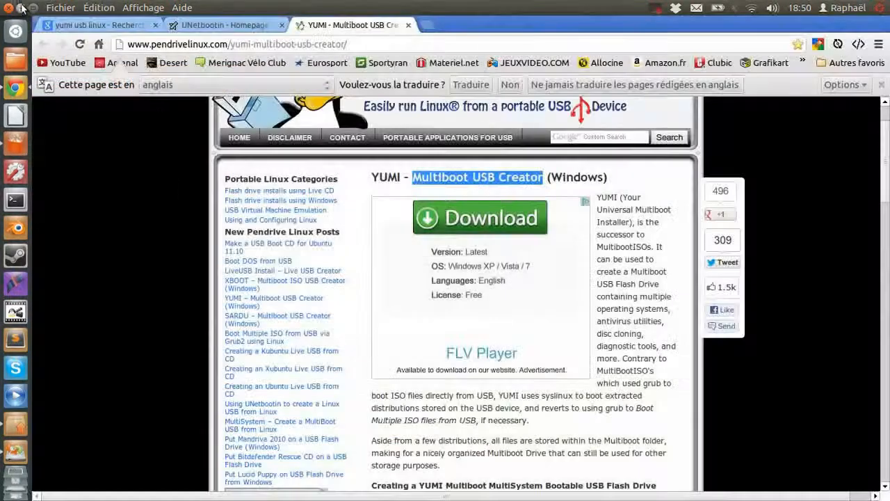
{"action": "left_click", "coordinate": [21, 8]}
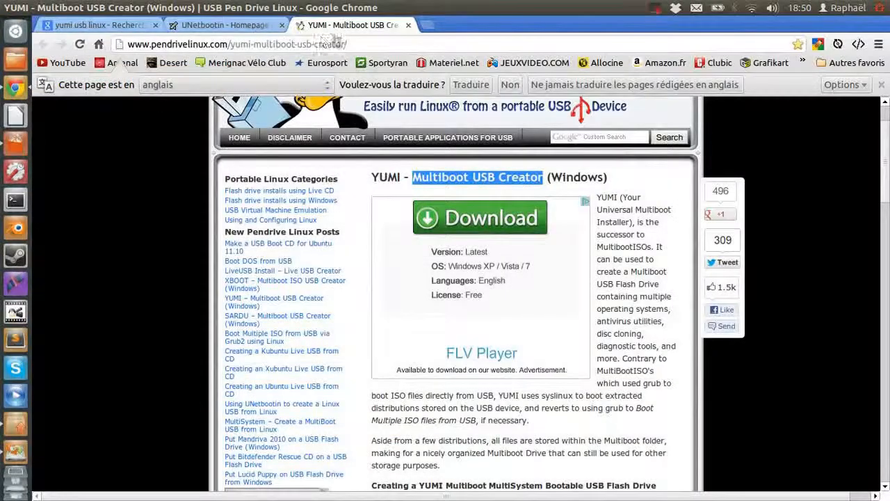
{"action": "left_click", "coordinate": [22, 8]}
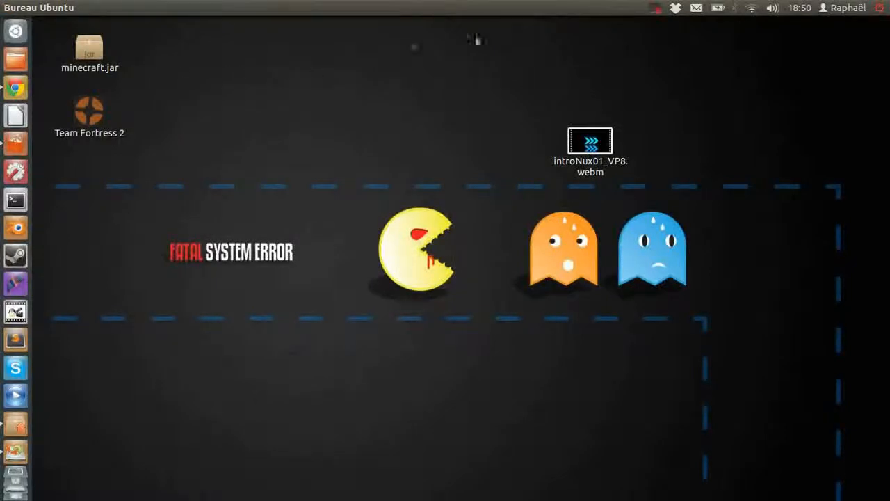
{"action": "left_click", "coordinate": [657, 9]}
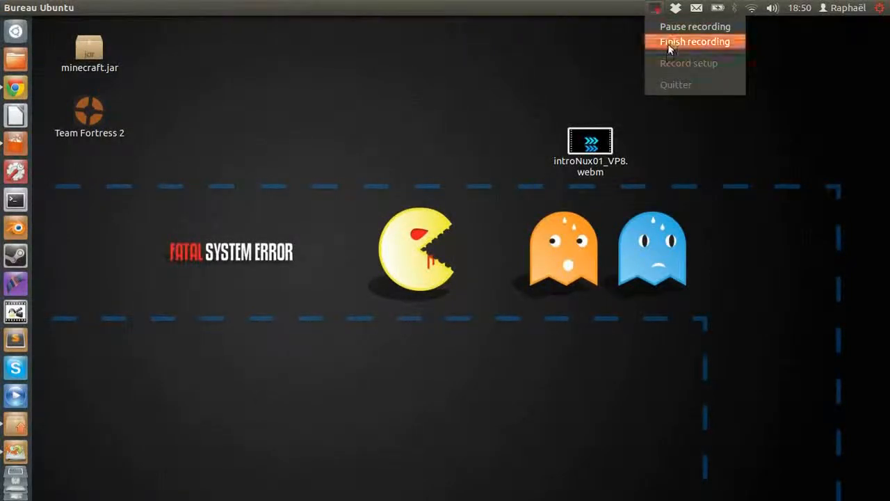
{"action": "left_click", "coordinate": [669, 44]}
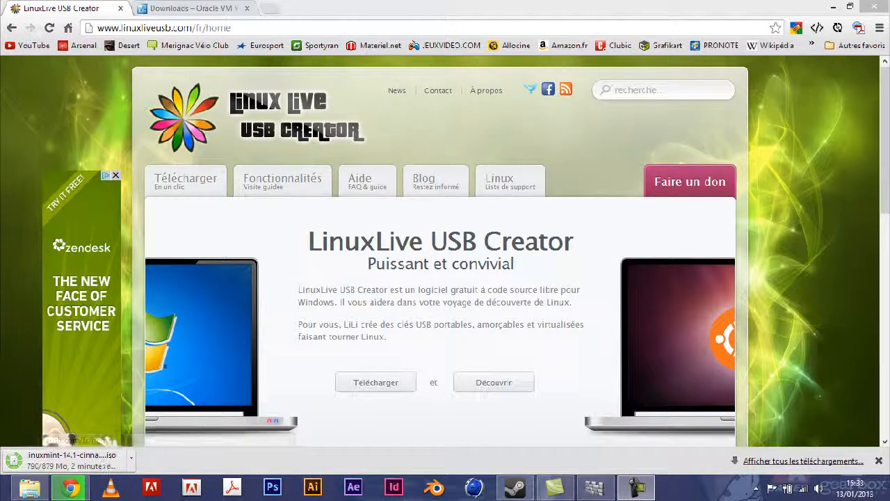
Switch the linuxliveusb.com page to English by changing 'fr' to 'en' in the URL
{"action": "left_click_drag", "start_coordinate": [121, 28], "coordinate": [192, 28]}
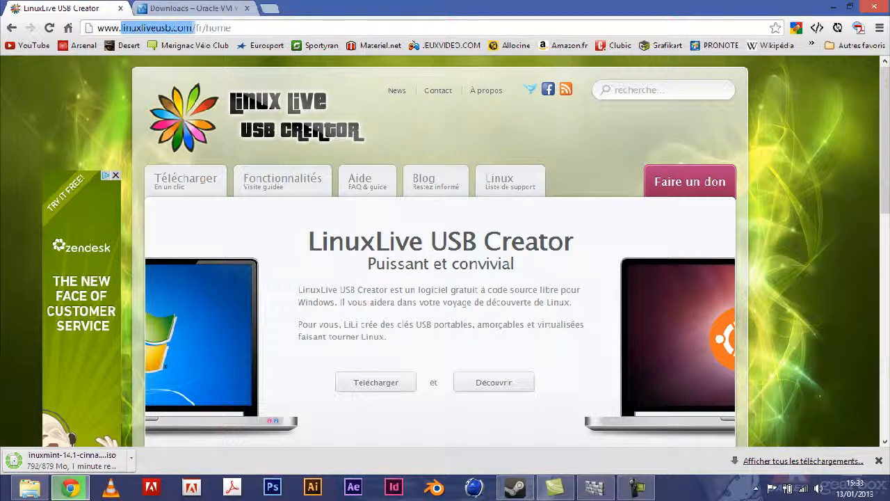
{"action": "left_click", "coordinate": [232, 28]}
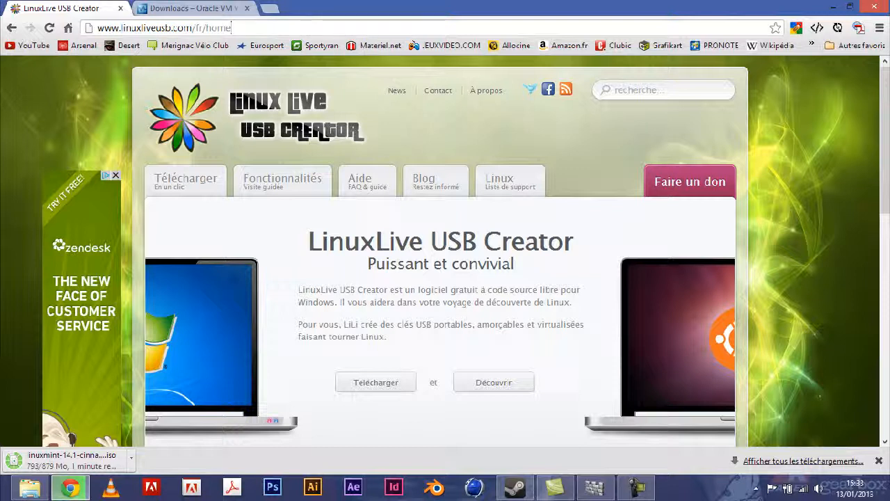
{"action": "left_click_drag", "start_coordinate": [195, 28], "coordinate": [203, 28]}
{"action": "type", "text": "en"}
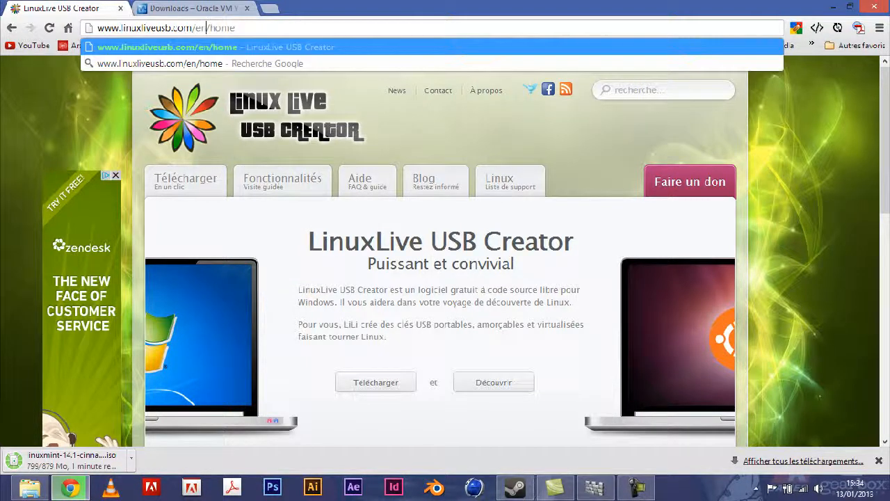
{"action": "key", "text": "Return"}
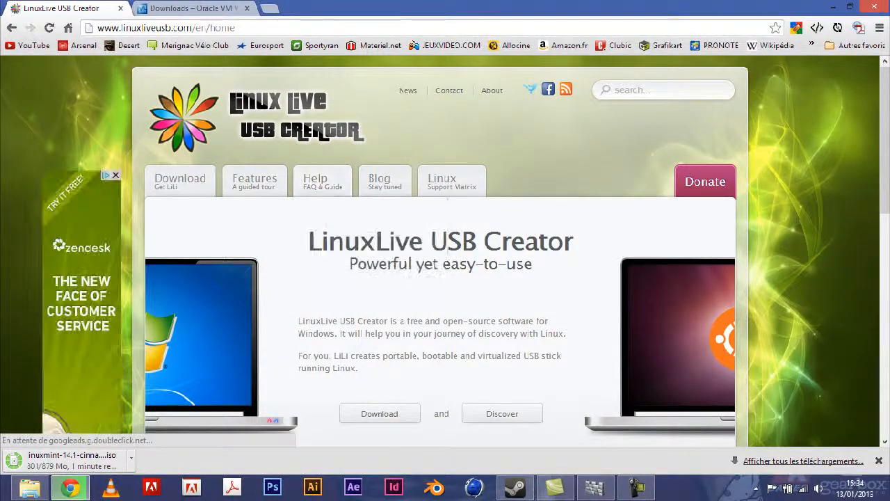
Scroll the English homepage and highlight the first line of its description
{"action": "scroll", "coordinate": [586, 218], "scroll_direction": "down", "scroll_amount": 7}
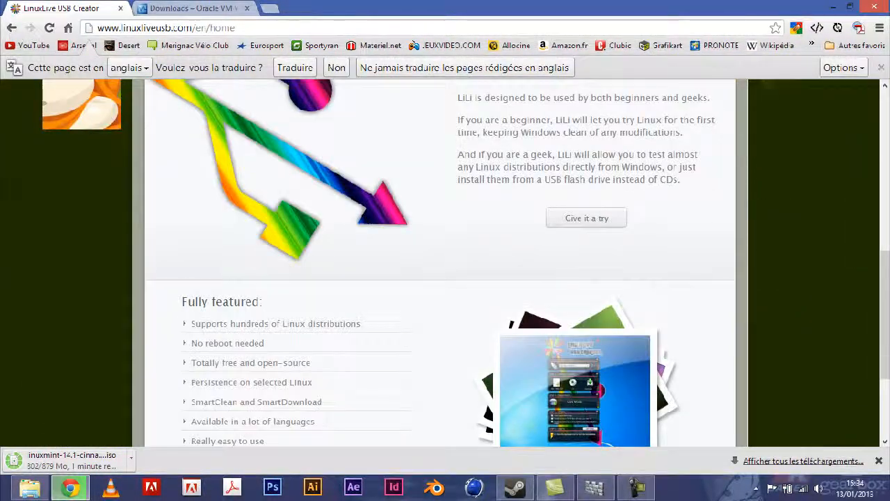
{"action": "scroll", "coordinate": [445, 264], "scroll_direction": "up", "scroll_amount": 5}
{"action": "scroll", "coordinate": [445, 264], "scroll_direction": "down", "scroll_amount": 6}
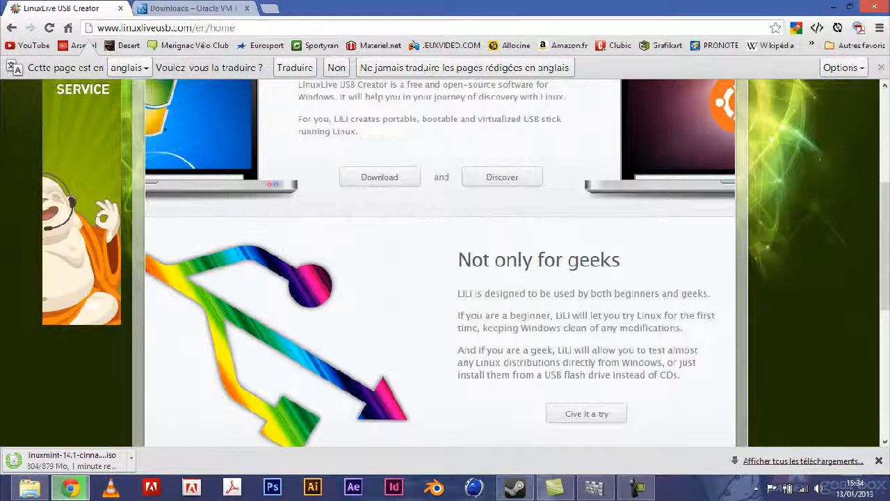
{"action": "scroll", "coordinate": [446, 264], "scroll_direction": "down", "scroll_amount": 1}
{"action": "scroll", "coordinate": [446, 265], "scroll_direction": "up", "scroll_amount": 6}
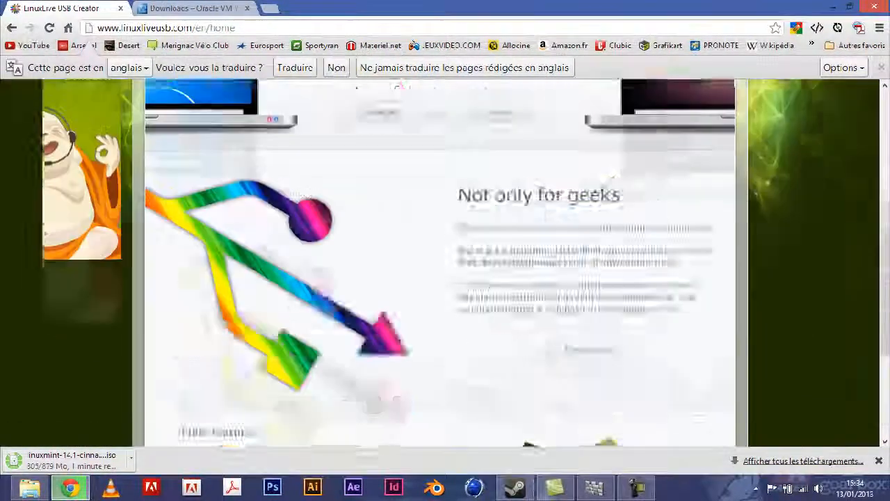
{"action": "scroll", "coordinate": [445, 265], "scroll_direction": "up", "scroll_amount": 2}
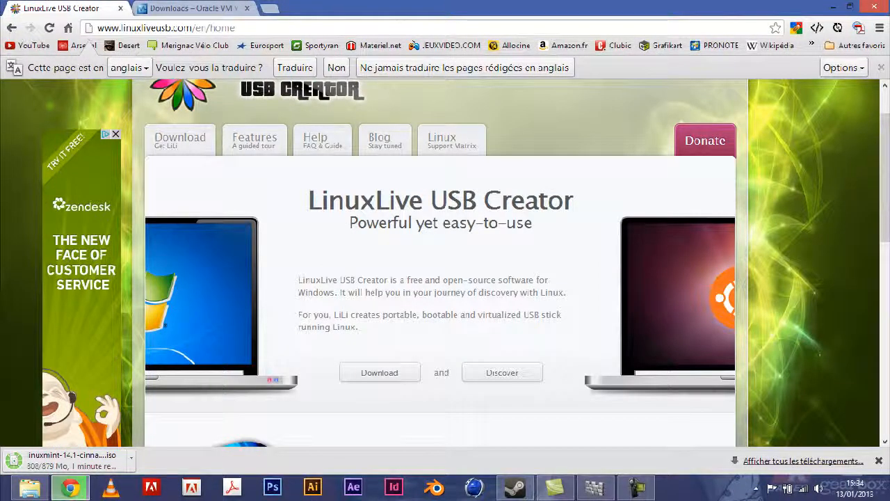
{"action": "left_click_drag", "start_coordinate": [298, 280], "coordinate": [549, 280]}
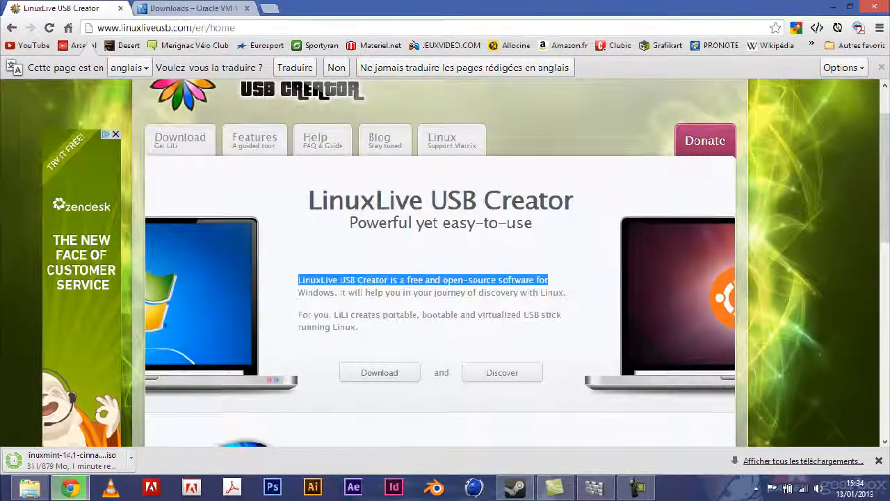
{"action": "scroll", "coordinate": [502, 242], "scroll_direction": "down", "scroll_amount": 2}
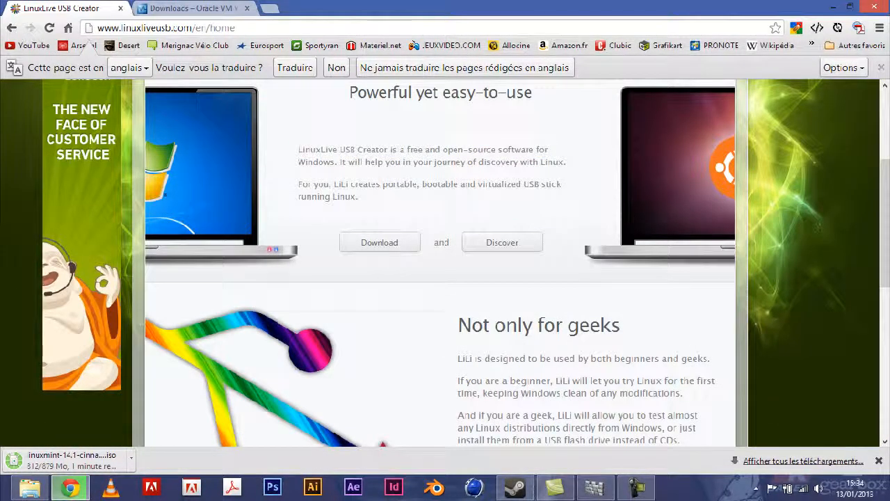
{"action": "scroll", "coordinate": [502, 242], "scroll_direction": "up", "scroll_amount": 3}
{"action": "scroll", "coordinate": [503, 242], "scroll_direction": "down", "scroll_amount": 1}
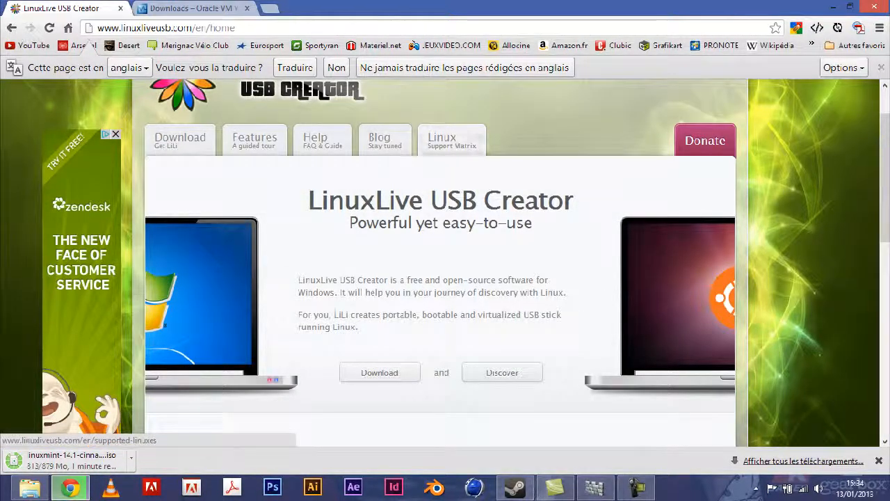
Highlight the LinuxLive USB Creator heading and subtitle, then clear the selection
{"action": "left_click_drag", "start_coordinate": [308, 201], "coordinate": [571, 201]}
{"action": "left_click", "coordinate": [310, 200]}
{"action": "mouse_move", "coordinate": [534, 224]}
{"action": "left_mouse_down"}
{"action": "mouse_move", "coordinate": [386, 222]}
{"action": "mouse_move", "coordinate": [320, 203]}
{"action": "mouse_move", "coordinate": [442, 222]}
{"action": "mouse_move", "coordinate": [534, 223]}
{"action": "left_mouse_up"}
{"action": "left_click", "coordinate": [320, 202]}
{"action": "left_click", "coordinate": [533, 223]}
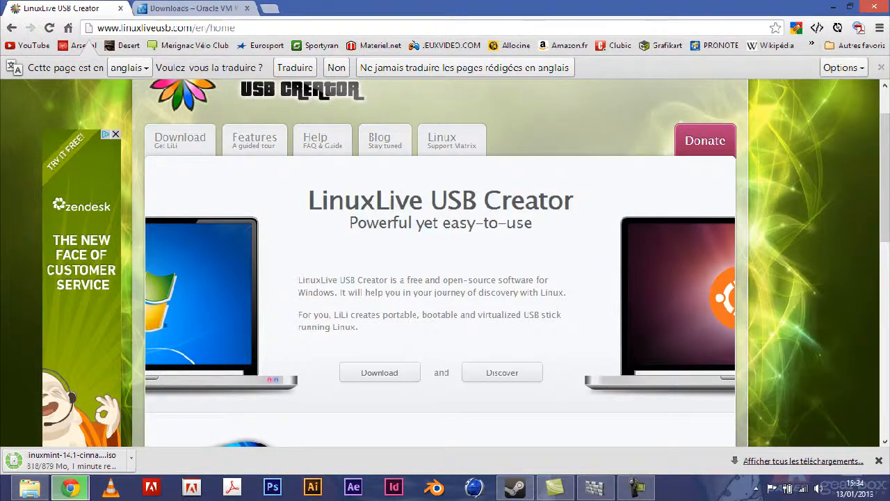
{"action": "scroll", "coordinate": [445, 263], "scroll_direction": "down", "scroll_amount": 3}
{"action": "scroll", "coordinate": [445, 263], "scroll_direction": "down", "scroll_amount": 4}
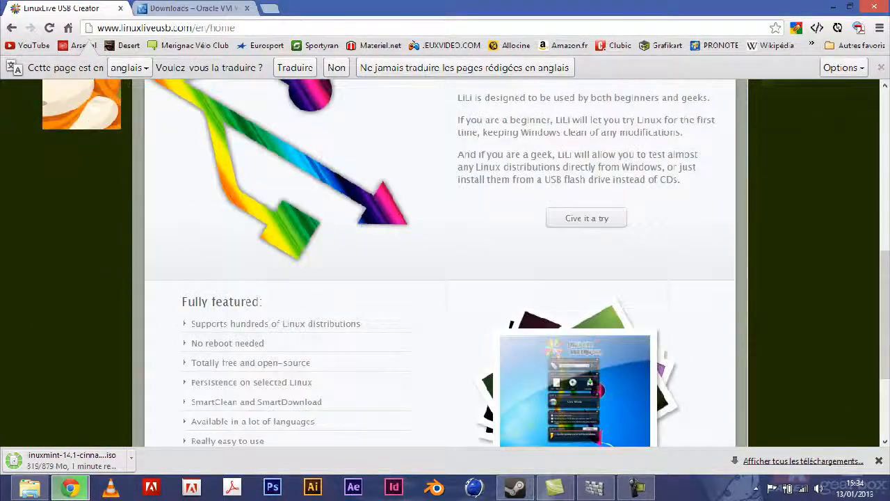
{"action": "scroll", "coordinate": [445, 263], "scroll_direction": "up", "scroll_amount": 2}
Highlight the 'Not only for geeks' section, scroll to the Fully featured list, then show Windows Start
{"action": "left_click_drag", "start_coordinate": [457, 129], "coordinate": [682, 245]}
{"action": "left_click", "coordinate": [681, 245]}
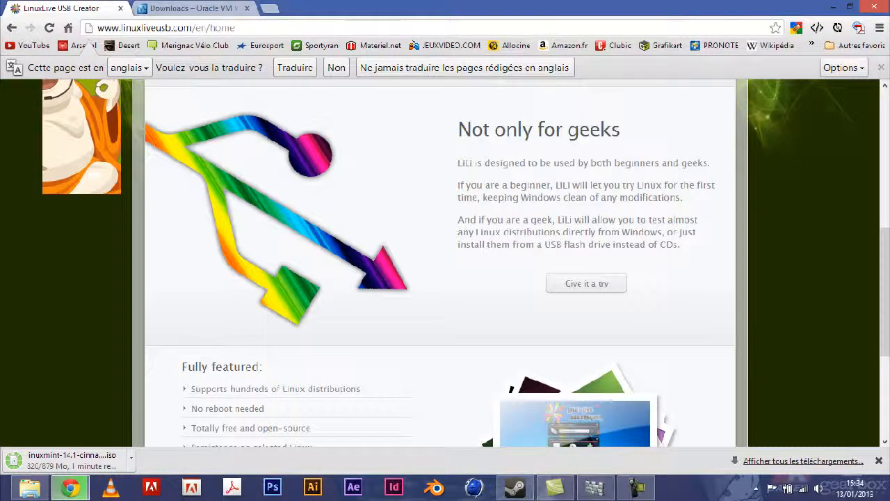
{"action": "scroll", "coordinate": [445, 263], "scroll_direction": "down", "scroll_amount": 3}
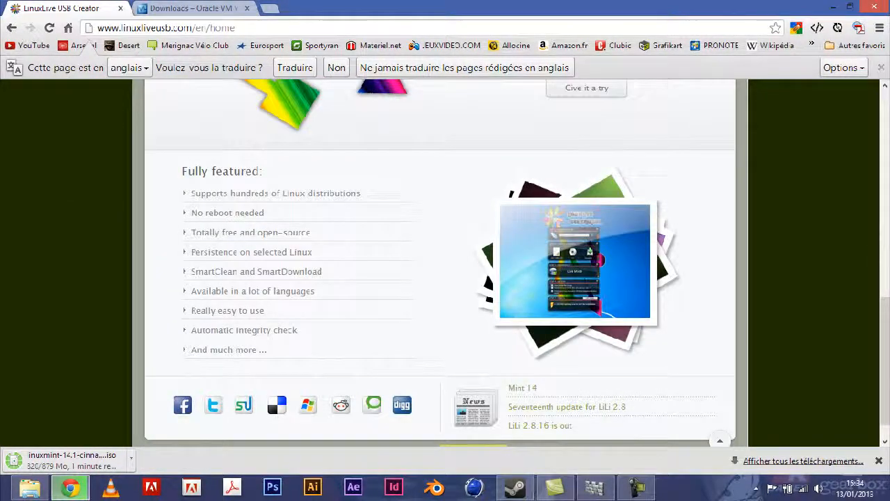
{"action": "scroll", "coordinate": [445, 263], "scroll_direction": "up", "scroll_amount": 7}
{"action": "scroll", "coordinate": [445, 263], "scroll_direction": "up", "scroll_amount": 3}
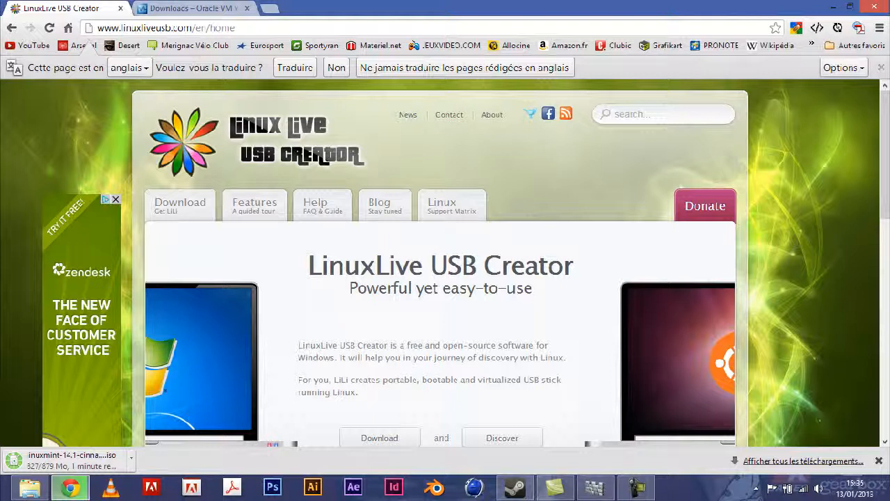
{"action": "mouse_move", "coordinate": [323, 208]}
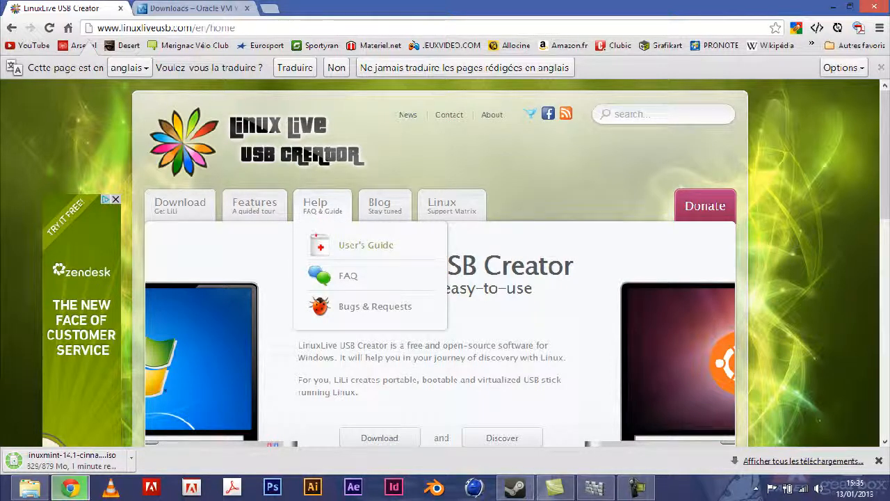
{"action": "scroll", "coordinate": [366, 245], "scroll_direction": "down", "scroll_amount": 1}
{"action": "left_click", "coordinate": [2, 498]}
Launch the LiLi USB Creator tile from the Windows 8 Start screen
{"action": "scroll", "coordinate": [446, 278], "scroll_direction": "down", "scroll_amount": 5}
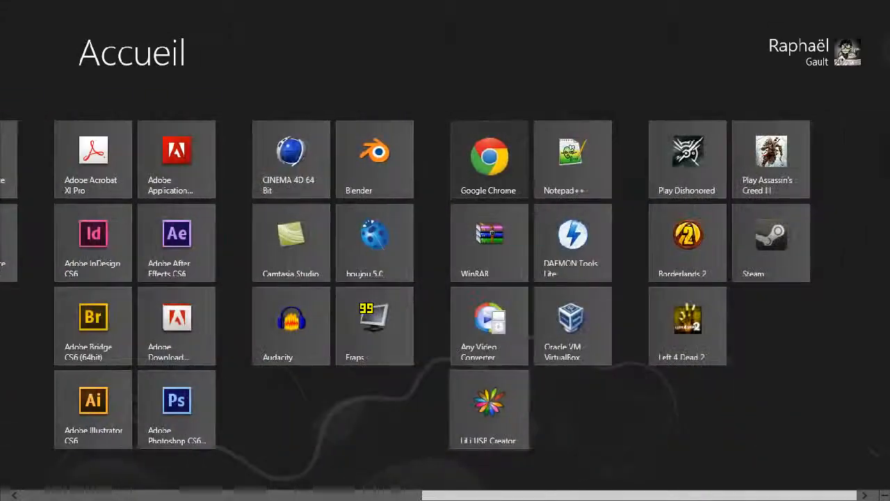
{"action": "left_click", "coordinate": [488, 409]}
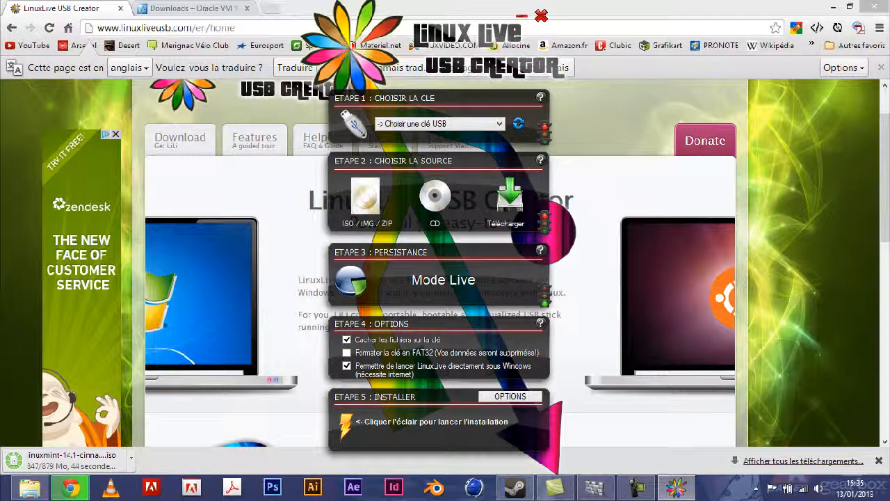
Choose G: MYLINUXLIVE – FAT32 – 7.4 Go as the target USB key, closing the stray Explorer window
{"action": "left_click", "coordinate": [389, 123]}
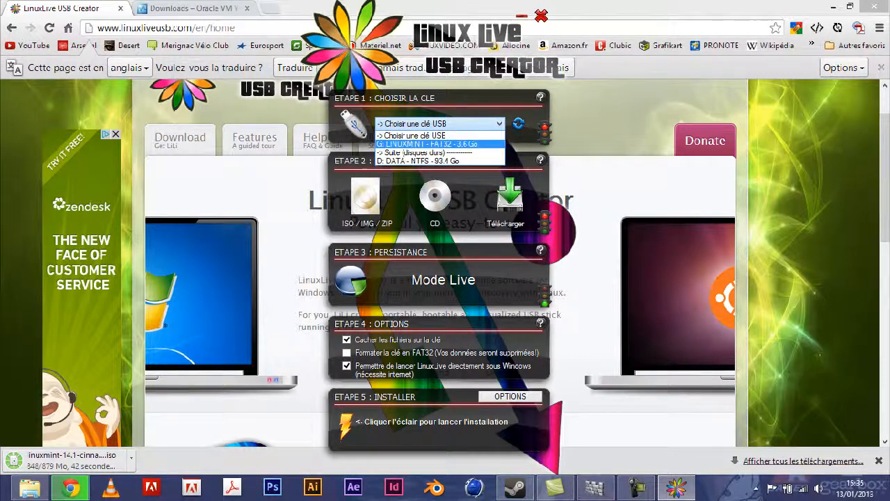
{"action": "left_click", "coordinate": [421, 134]}
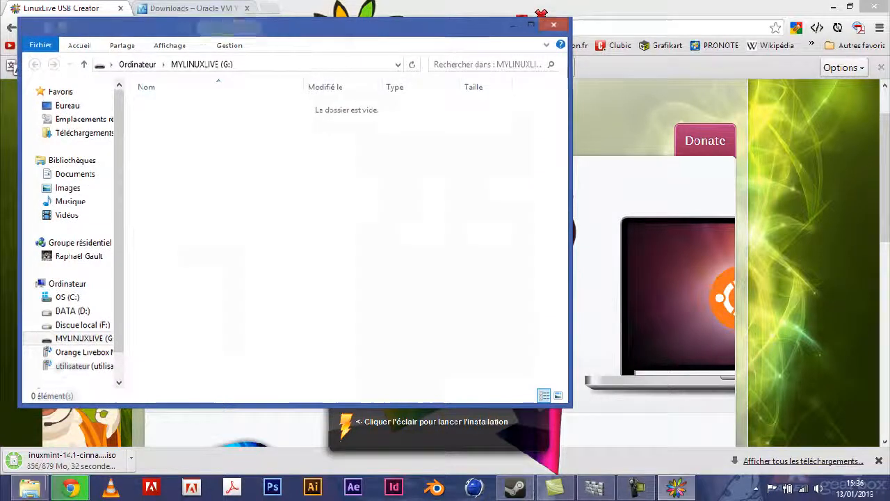
{"action": "left_click", "coordinate": [553, 24]}
{"action": "left_click", "coordinate": [500, 124]}
{"action": "left_click", "coordinate": [518, 123]}
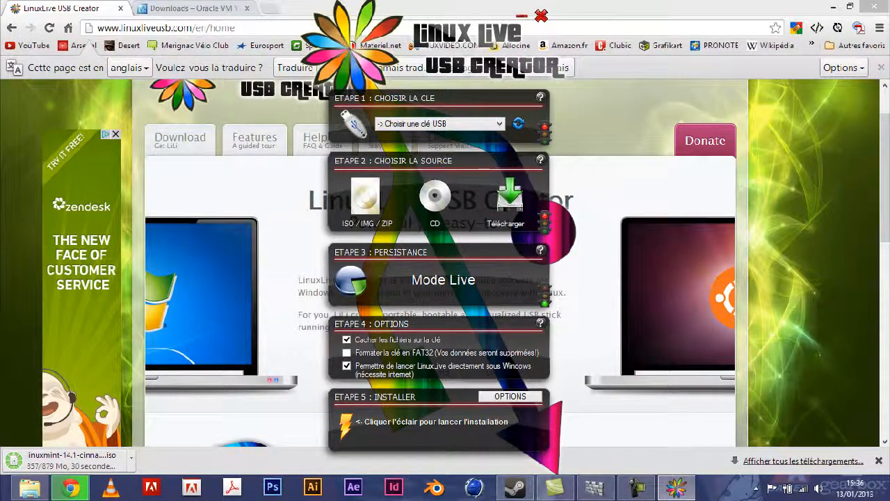
{"action": "left_click", "coordinate": [499, 124]}
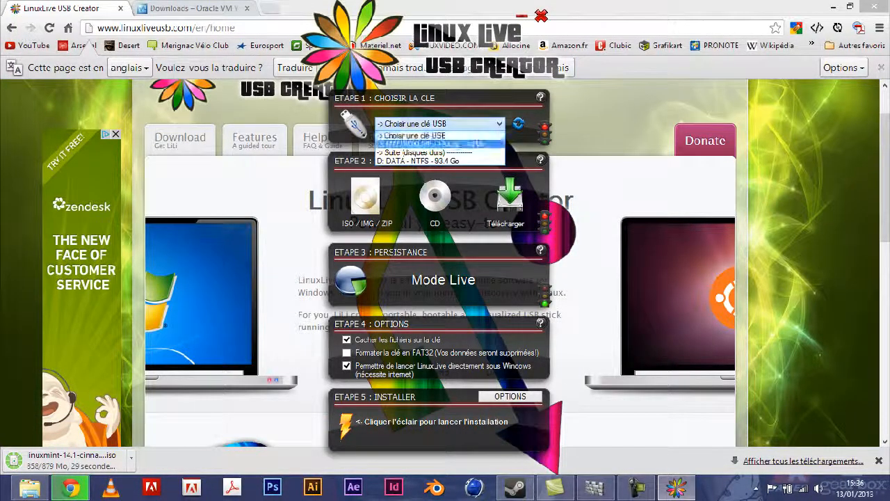
{"action": "left_click", "coordinate": [446, 144]}
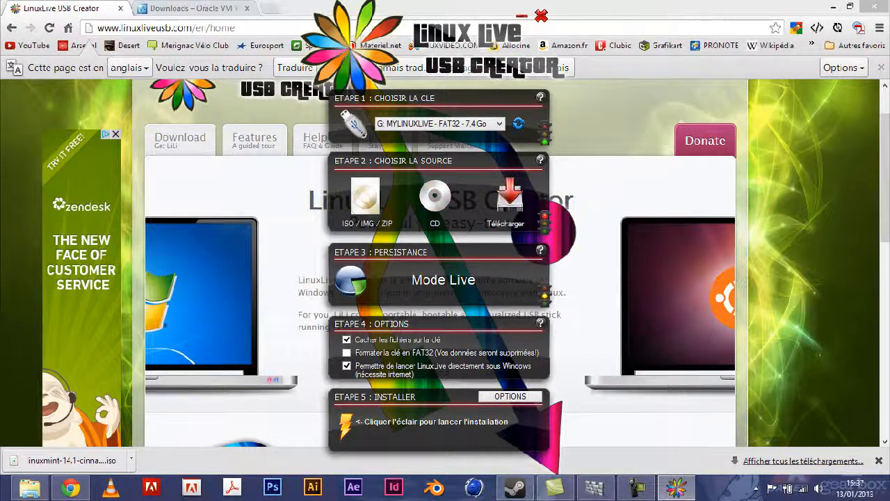
Look over the list of downloadable Linux distributions, then go back to the source choices
{"action": "left_click", "coordinate": [509, 198]}
{"action": "left_click", "coordinate": [508, 186]}
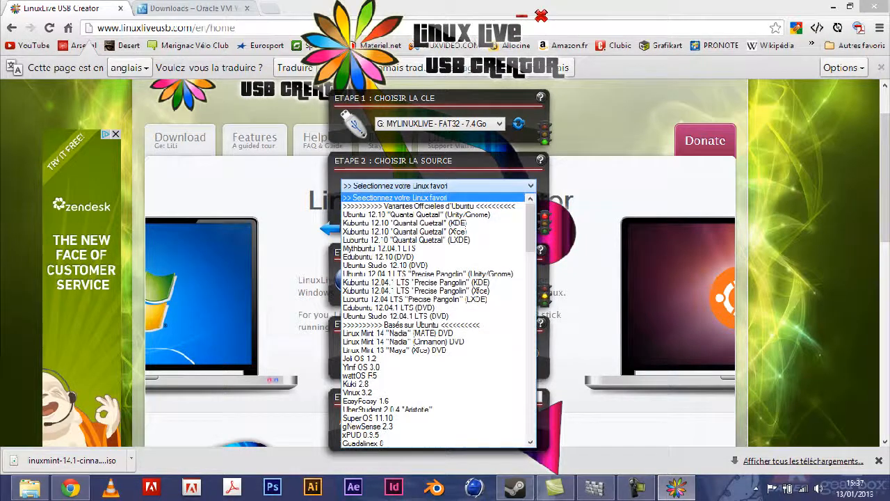
{"action": "left_click", "coordinate": [508, 186]}
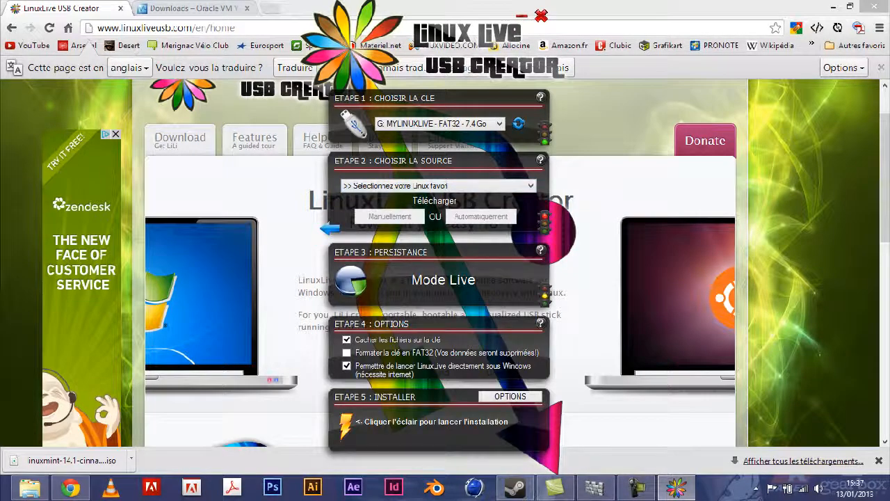
{"action": "left_click", "coordinate": [330, 228]}
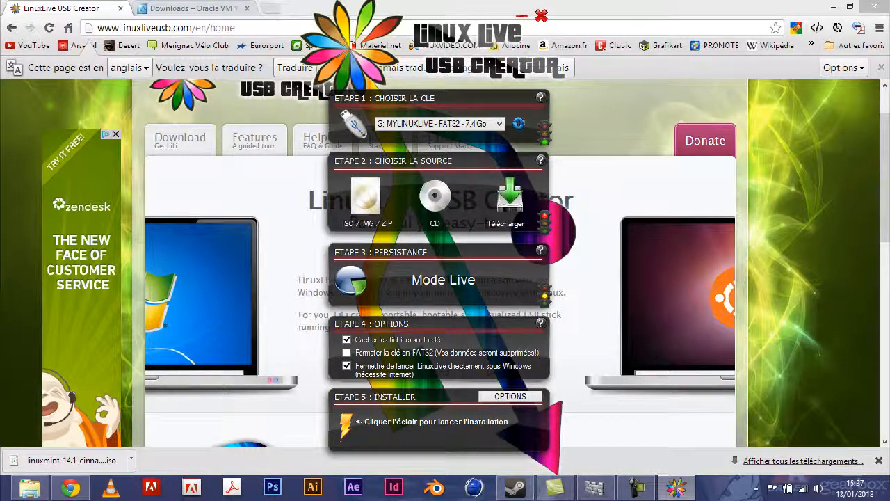
Use the slitaz-4.0 ISO as the source image and dismiss the Attention warning
{"action": "left_click", "coordinate": [366, 198]}
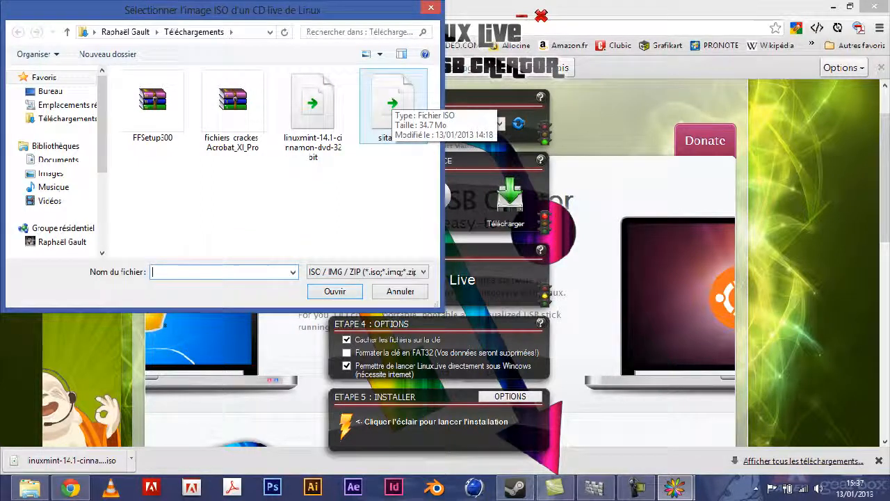
{"action": "left_click", "coordinate": [391, 104]}
{"action": "left_click", "coordinate": [335, 292]}
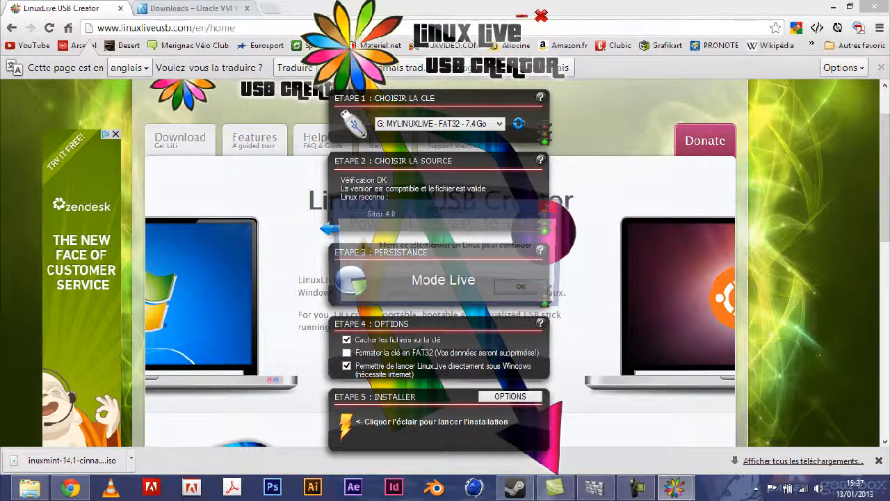
{"action": "key", "text": "Return"}
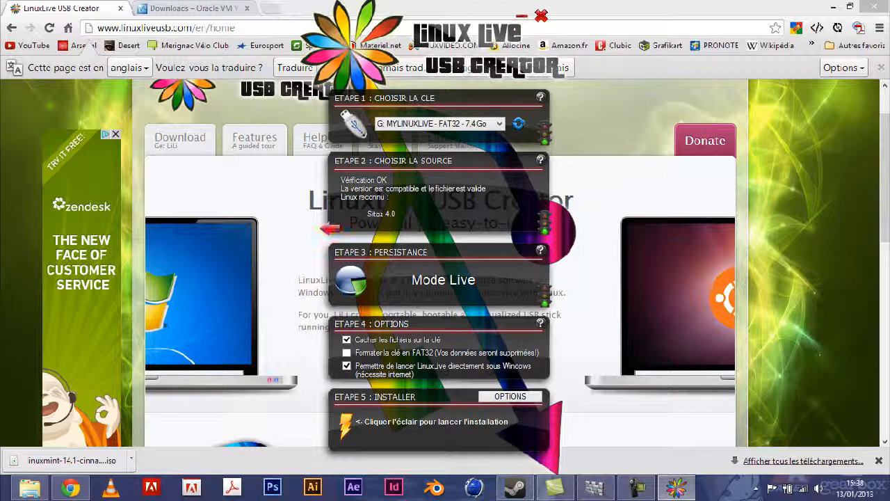
Replace the source with the linuxmint-14.1-cinnamon-dvd-32bit.iso file
{"action": "left_click", "coordinate": [330, 229]}
{"action": "left_click", "coordinate": [365, 198]}
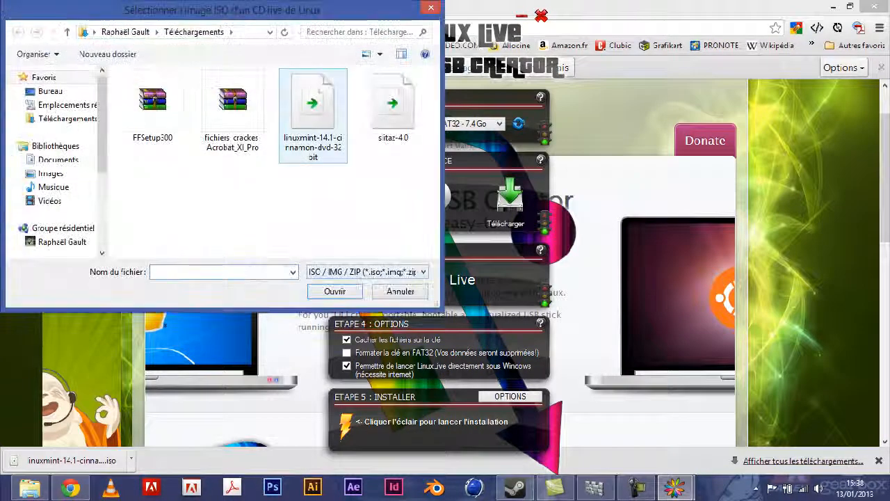
{"action": "left_click", "coordinate": [313, 114]}
{"action": "double_click", "coordinate": [313, 115]}
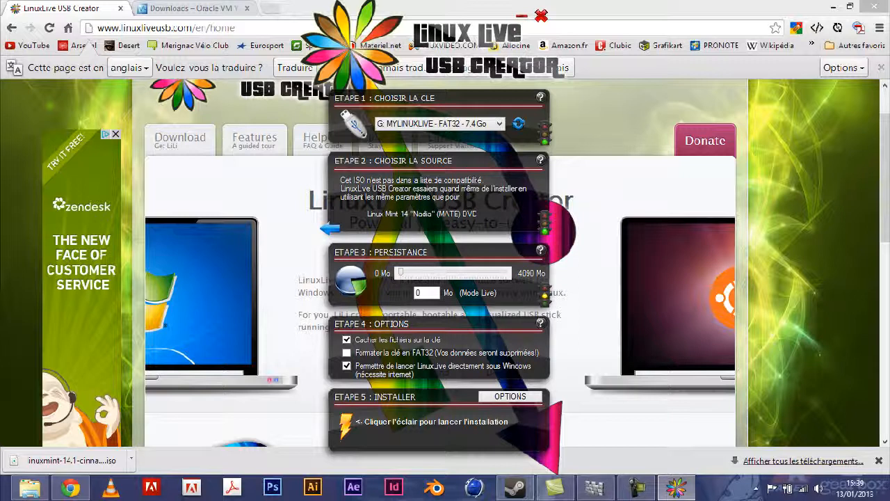
Try several persistence sizes, settle on 4090 Mo, and uncheck 'Cacher les fichiers sur la clé'
{"action": "left_click_drag", "start_coordinate": [401, 273], "coordinate": [506, 272]}
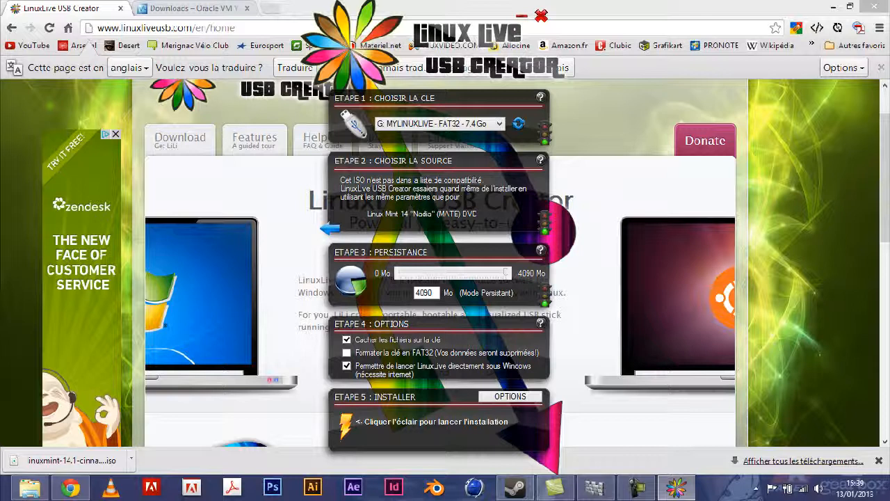
{"action": "mouse_move", "coordinate": [506, 273]}
{"action": "left_mouse_down"}
{"action": "mouse_move", "coordinate": [455, 273]}
{"action": "mouse_move", "coordinate": [506, 273]}
{"action": "left_mouse_up"}
{"action": "left_click_drag", "start_coordinate": [506, 273], "coordinate": [401, 272]}
{"action": "left_click_drag", "start_coordinate": [401, 273], "coordinate": [507, 273]}
{"action": "left_click", "coordinate": [348, 340]}
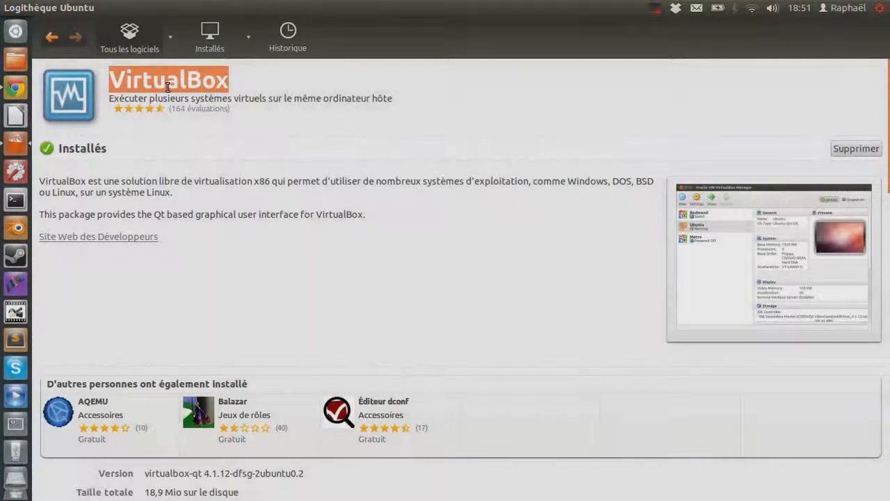
{"action": "left_click", "coordinate": [115, 85]}
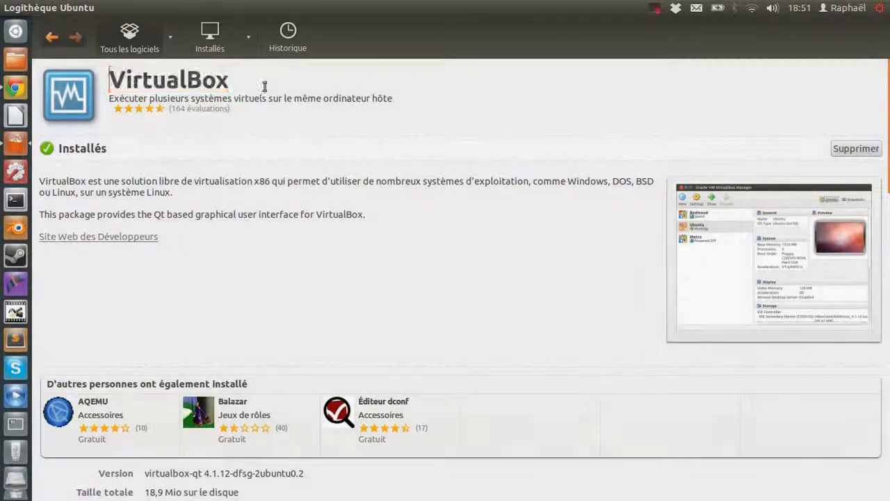
{"action": "left_click_drag", "start_coordinate": [237, 82], "coordinate": [115, 79]}
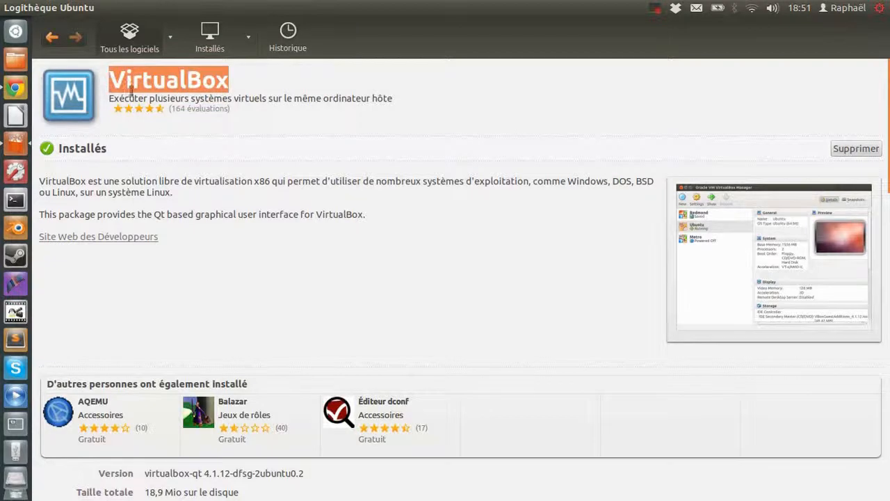
{"action": "left_click", "coordinate": [131, 85]}
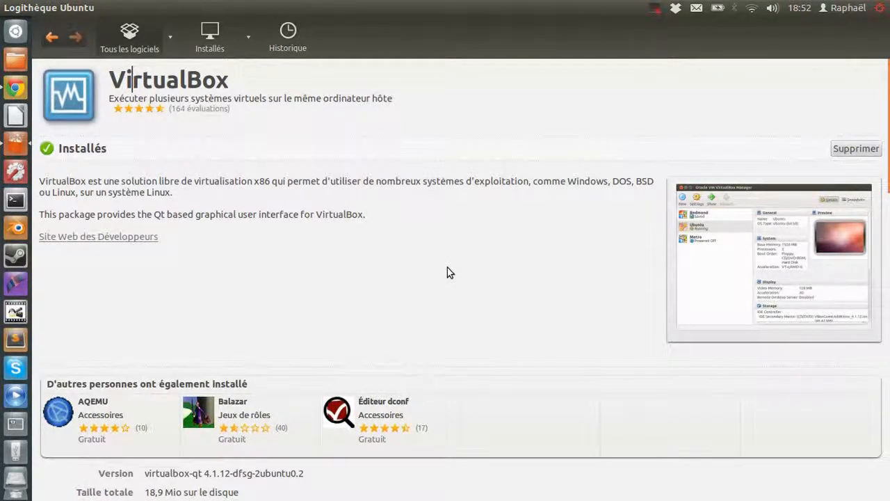
{"action": "left_click", "coordinate": [182, 82]}
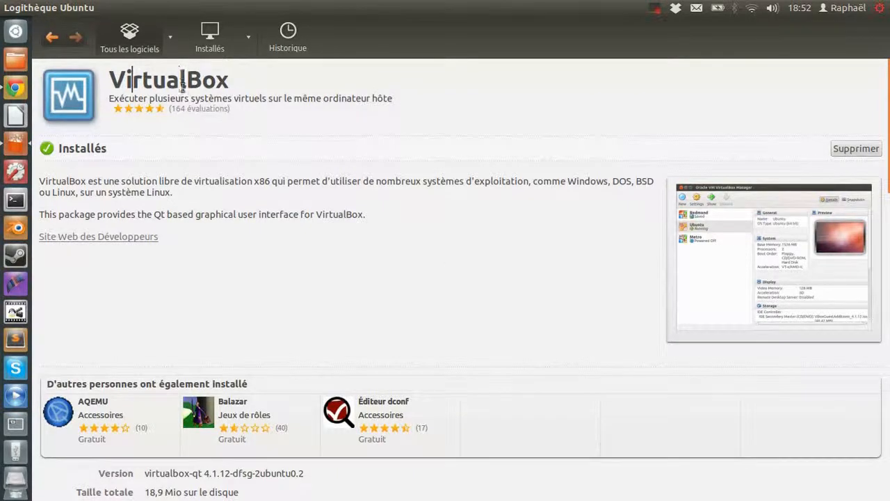
{"action": "left_click", "coordinate": [230, 82]}
{"action": "mouse_move", "coordinate": [17, 7]}
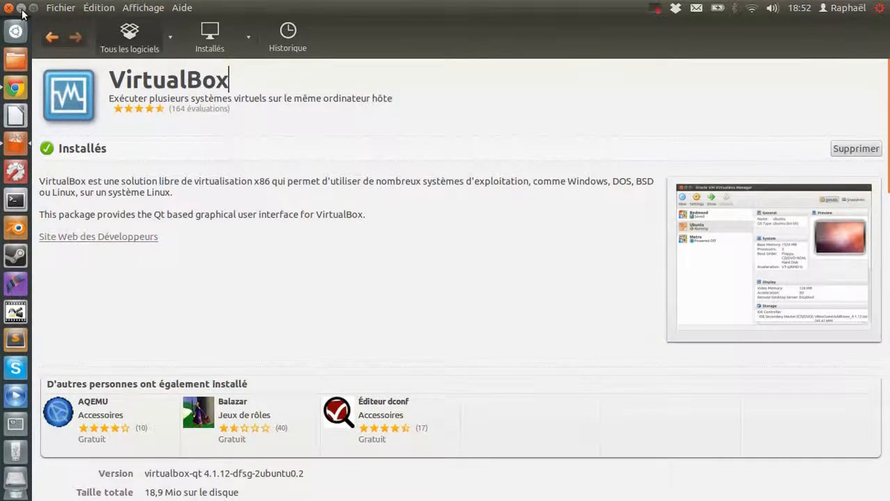
{"action": "left_click", "coordinate": [22, 9]}
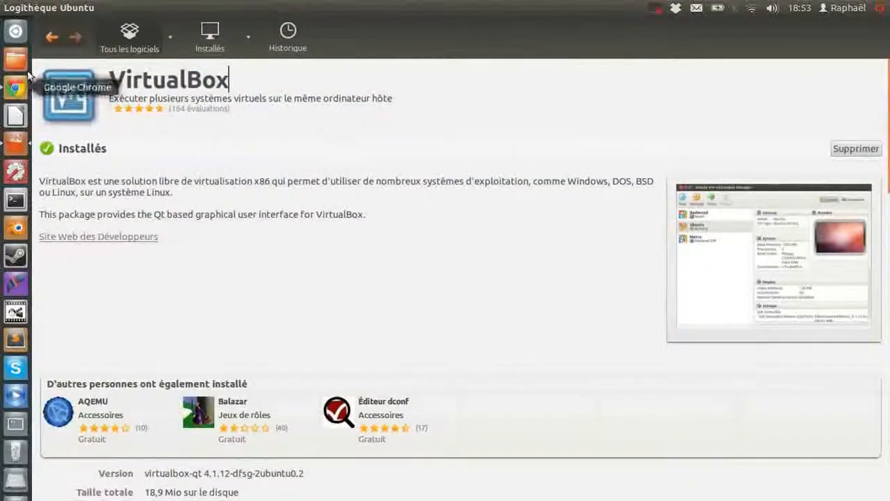
{"action": "mouse_move", "coordinate": [28, 8]}
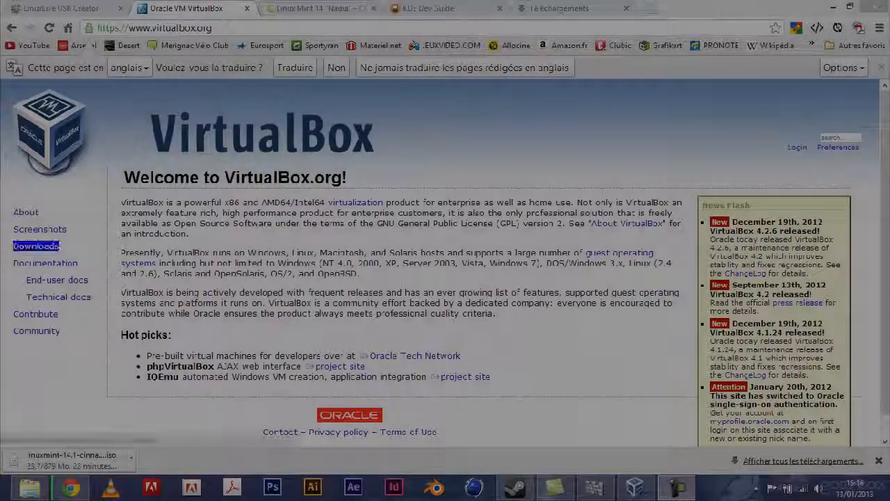
Open the virtualbox.org Downloads page listing the VirtualBox 4.2.6 packages
{"action": "left_click", "coordinate": [37, 246]}
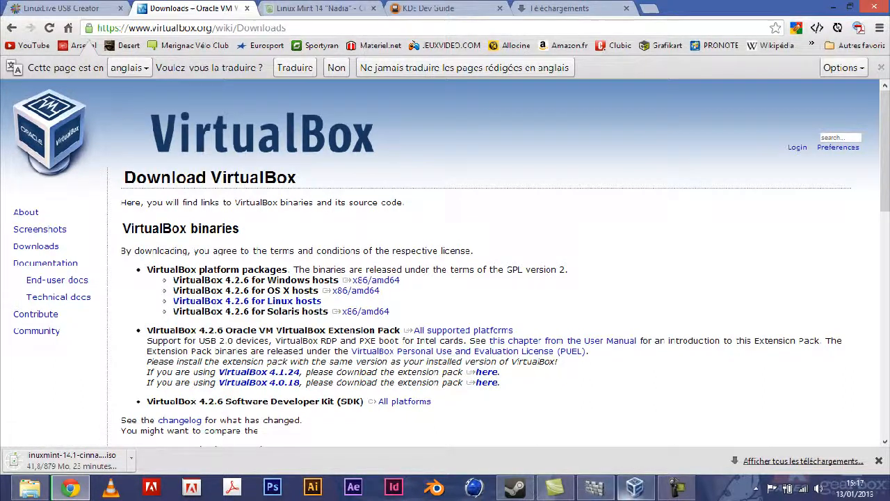
{"action": "mouse_move", "coordinate": [634, 487]}
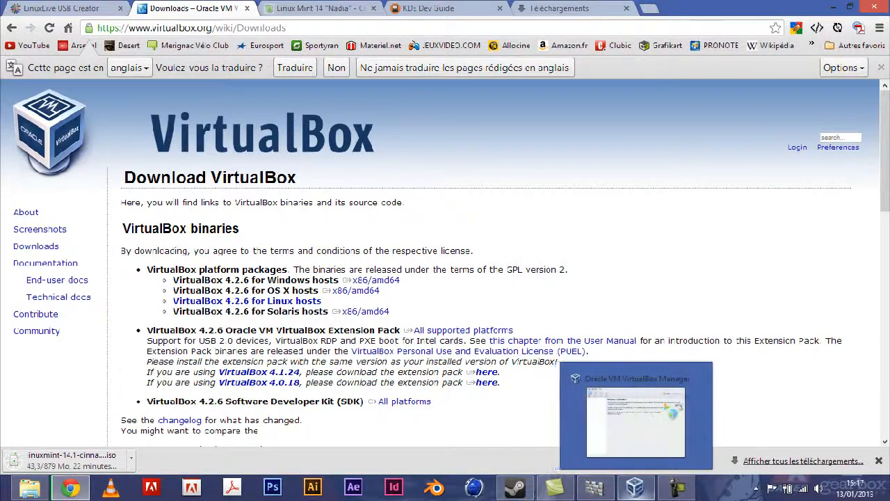
Restore the empty VirtualBox Manager window over the browser and move it up-left
{"action": "left_click", "coordinate": [635, 487]}
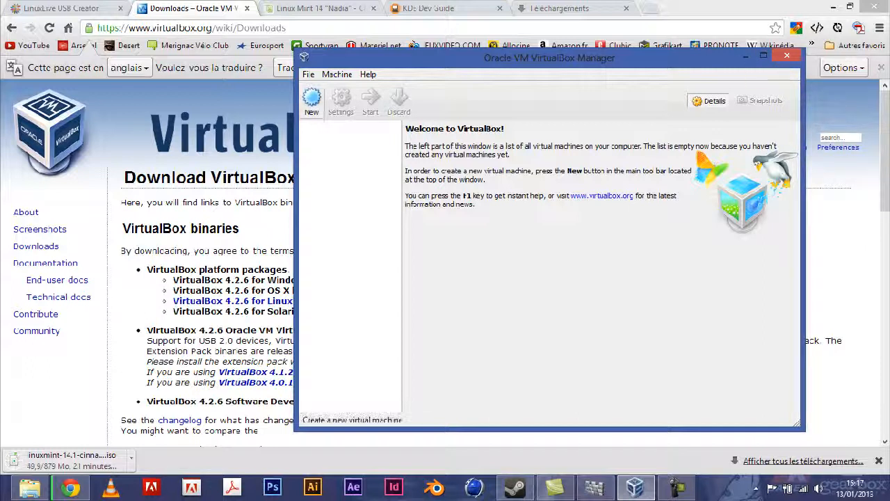
{"action": "left_click_drag", "start_coordinate": [445, 58], "coordinate": [365, 42]}
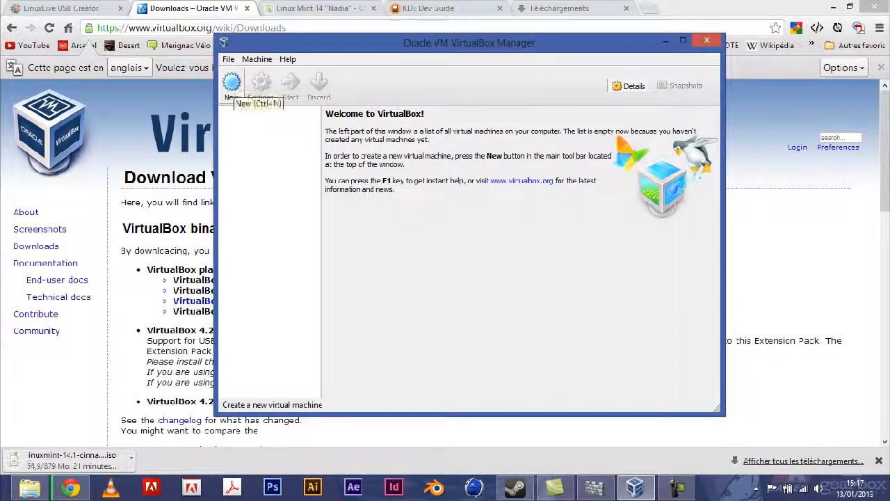
Start a new virtual machine named RgNux
{"action": "left_click", "coordinate": [231, 84]}
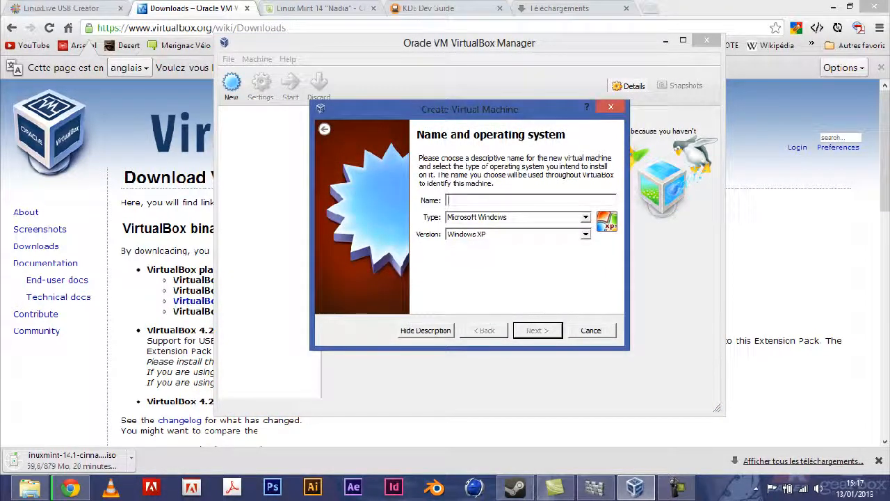
{"action": "type", "text": "Rg"}
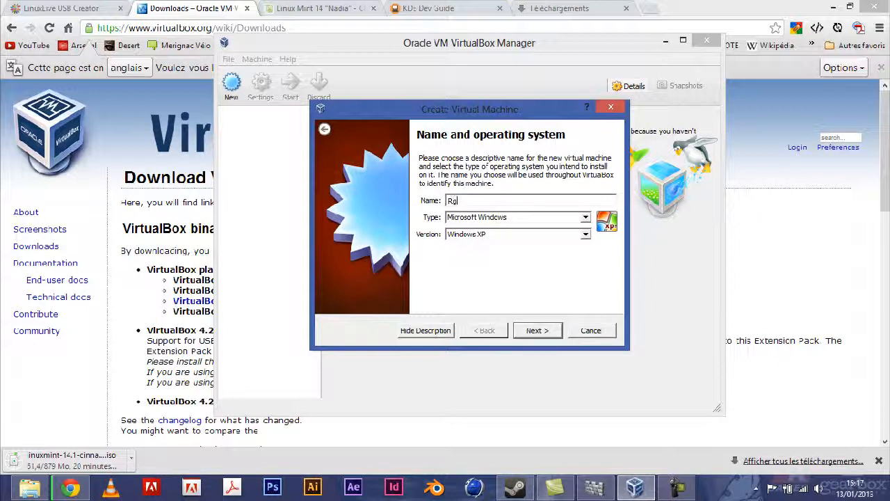
{"action": "type", "text": "Nux"}
{"action": "left_click", "coordinate": [585, 235]}
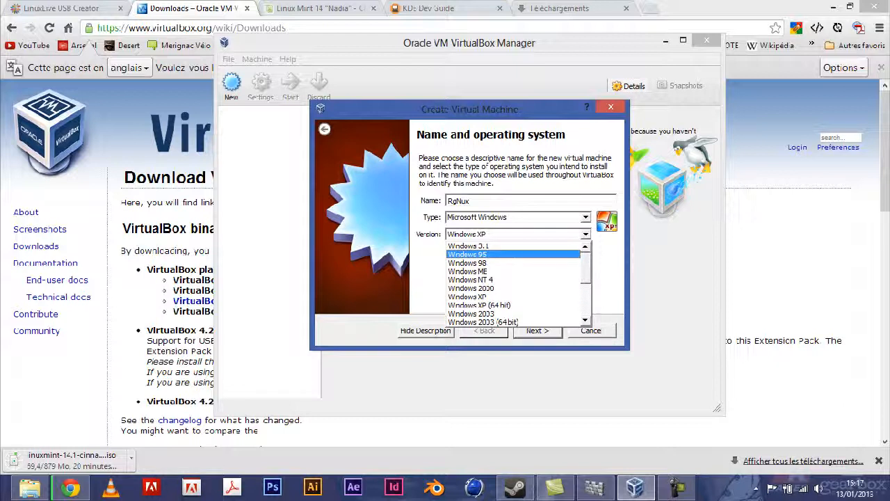
{"action": "scroll", "coordinate": [515, 281], "scroll_direction": "down", "scroll_amount": 4}
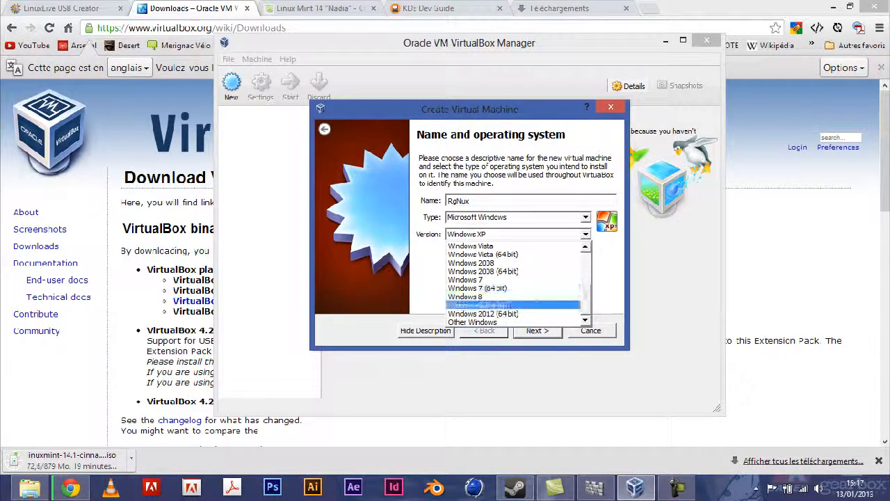
{"action": "left_click", "coordinate": [585, 235]}
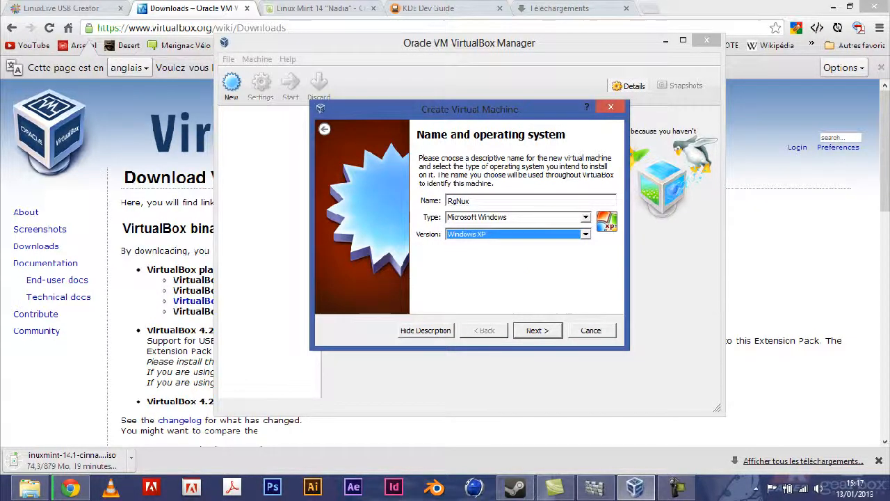
Set its type to Linux and version to Other Linux
{"action": "left_click", "coordinate": [585, 217]}
{"action": "left_click", "coordinate": [480, 238]}
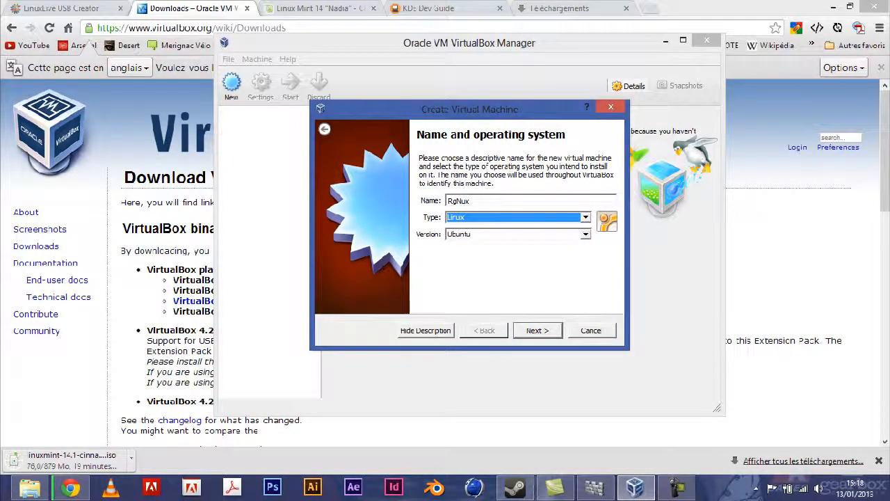
{"action": "left_click", "coordinate": [586, 234]}
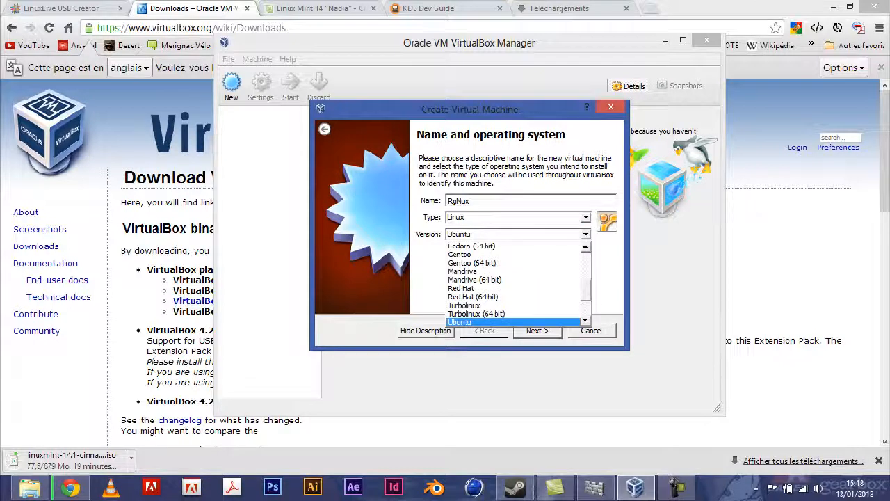
{"action": "scroll", "coordinate": [495, 313], "scroll_direction": "up", "scroll_amount": 1}
{"action": "scroll", "coordinate": [495, 313], "scroll_direction": "up", "scroll_amount": 3}
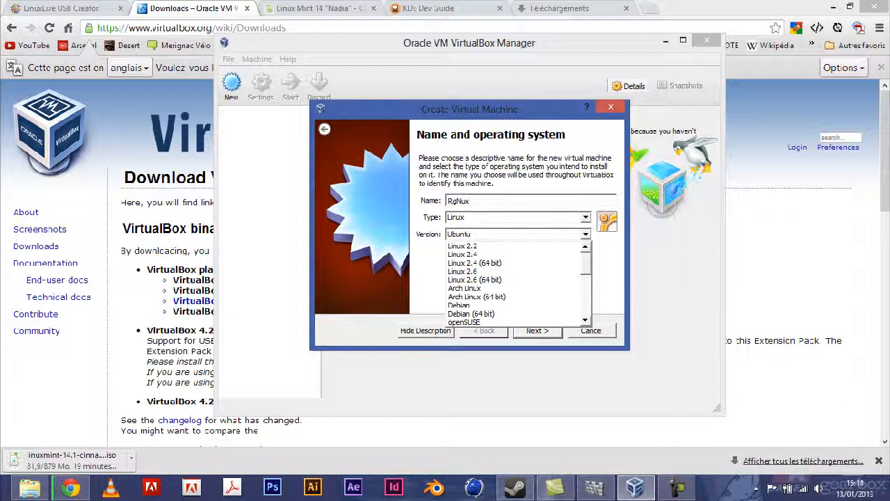
{"action": "scroll", "coordinate": [491, 315], "scroll_direction": "down", "scroll_amount": 2}
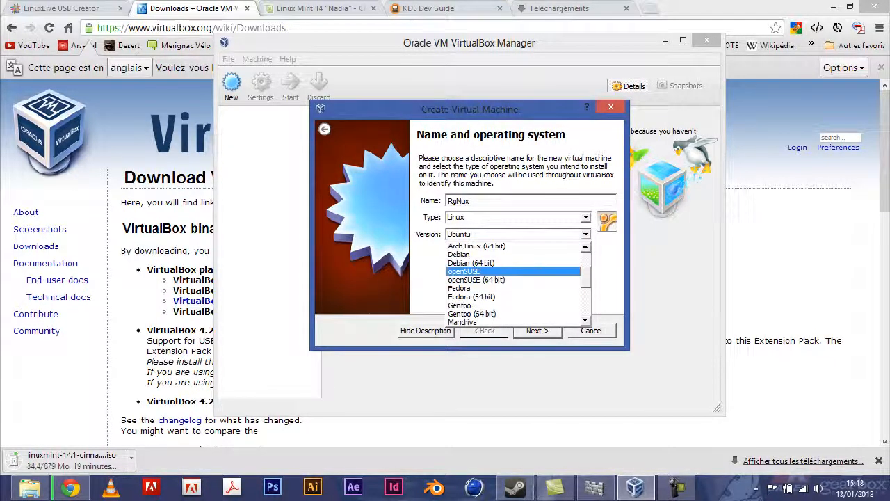
{"action": "scroll", "coordinate": [491, 314], "scroll_direction": "down", "scroll_amount": 4}
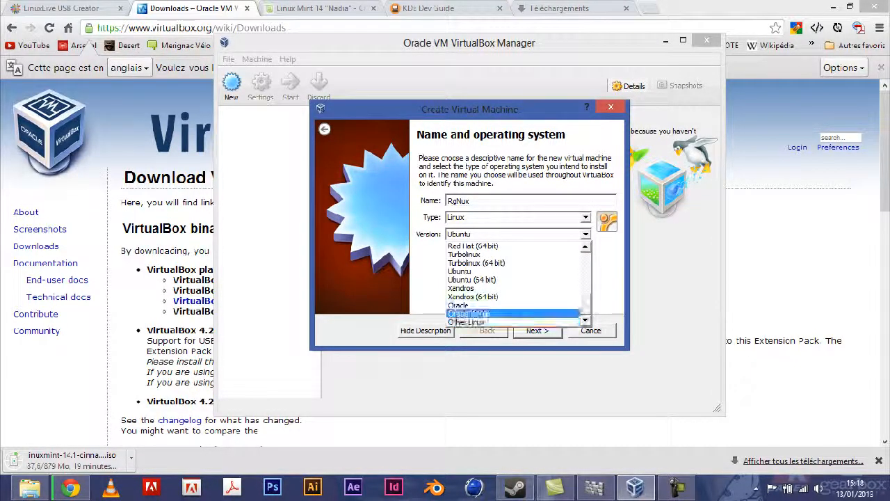
{"action": "left_click", "coordinate": [480, 322]}
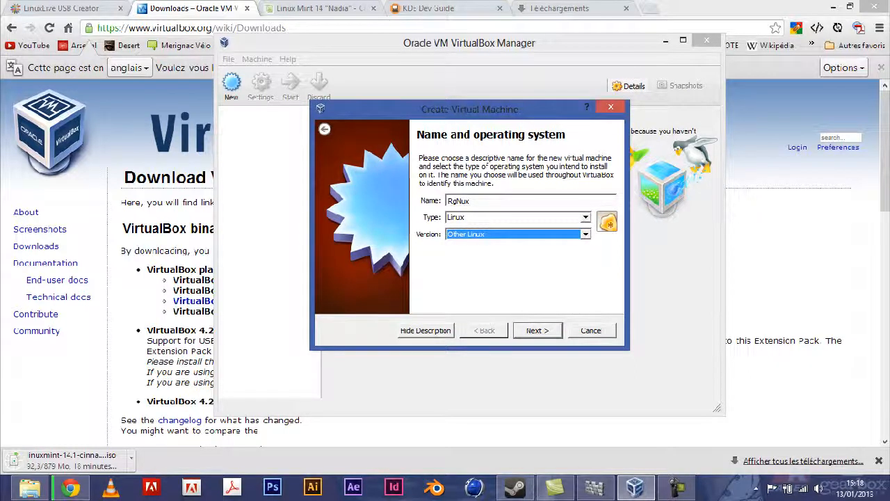
Give the VM 1000 MB of memory and choose to create a new virtual hard drive
{"action": "key", "text": "Return"}
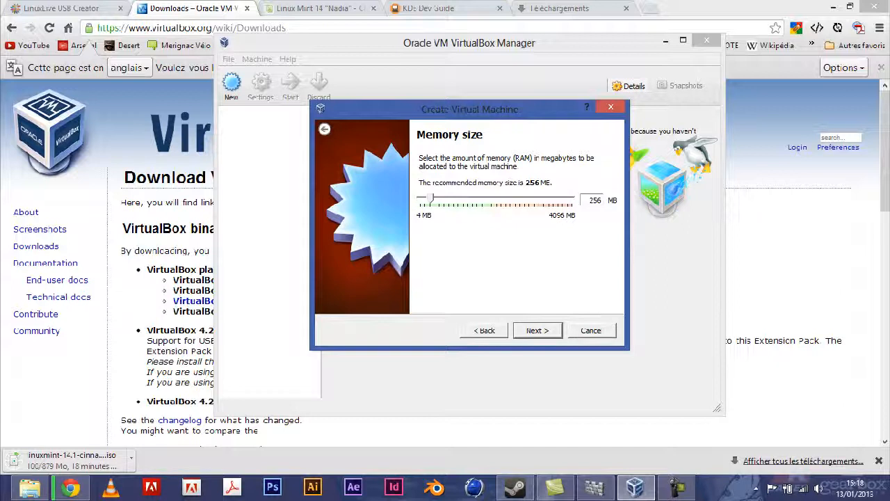
{"action": "left_click_drag", "start_coordinate": [589, 201], "coordinate": [603, 201]}
{"action": "type", "text": "1000"}
{"action": "key", "text": "Return"}
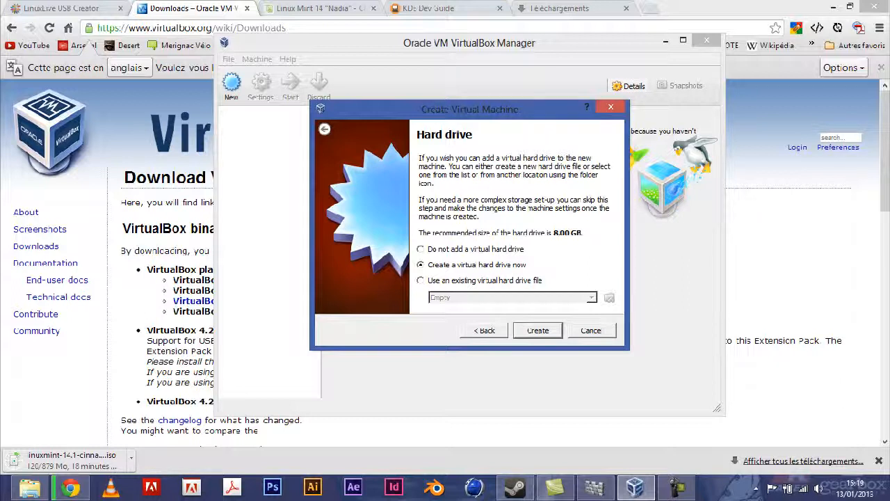
{"action": "key", "text": "Return"}
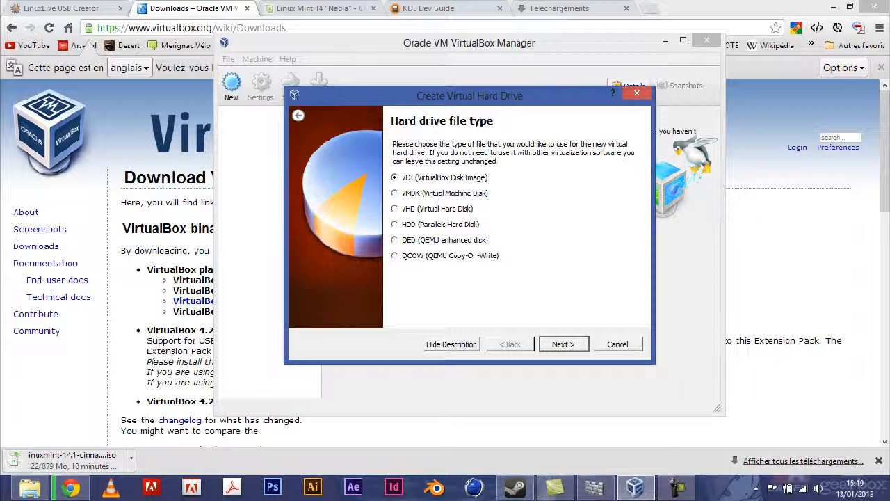
Create a dynamically allocated 8.00 GB VDI disk named RgNux.vdi
{"action": "key", "text": "Return"}
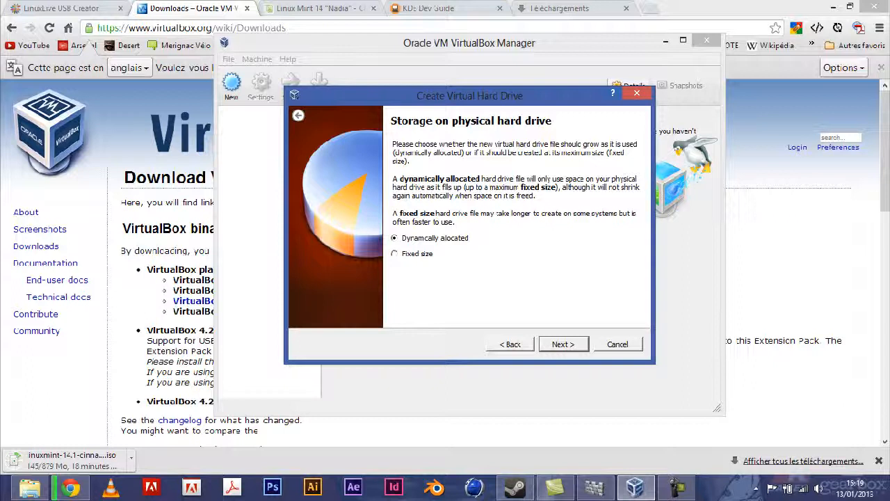
{"action": "key", "text": "Return"}
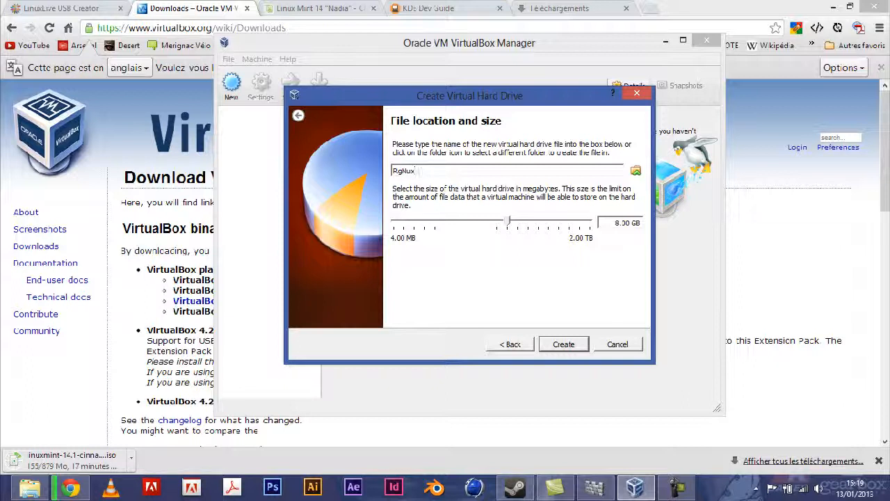
{"action": "key", "text": "Return"}
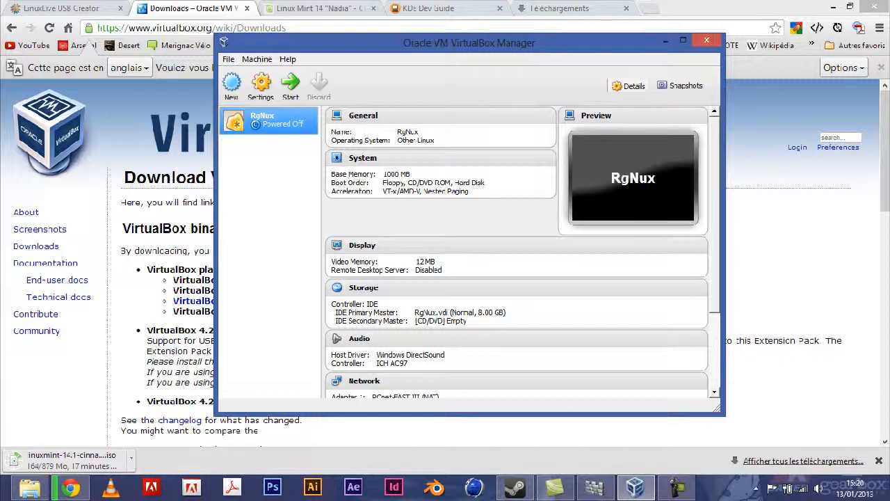
Open RgNux's Settings and go to the Storage category
{"action": "left_click", "coordinate": [261, 85]}
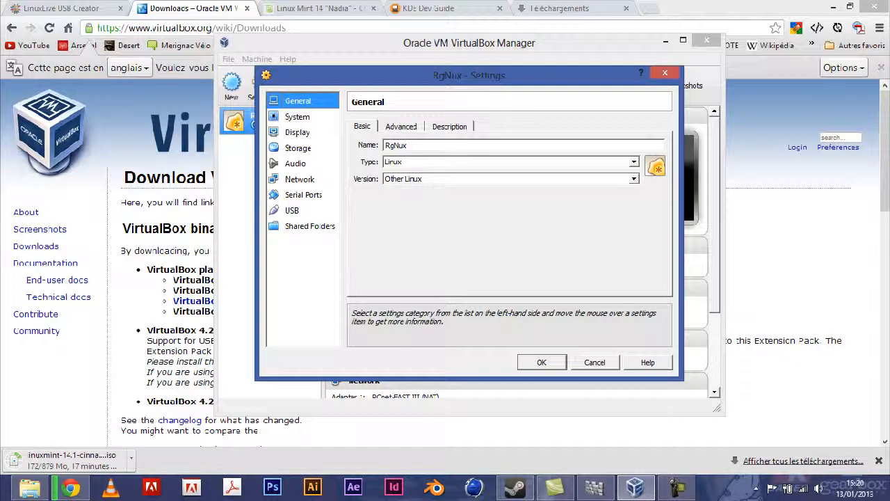
{"action": "left_click", "coordinate": [299, 148]}
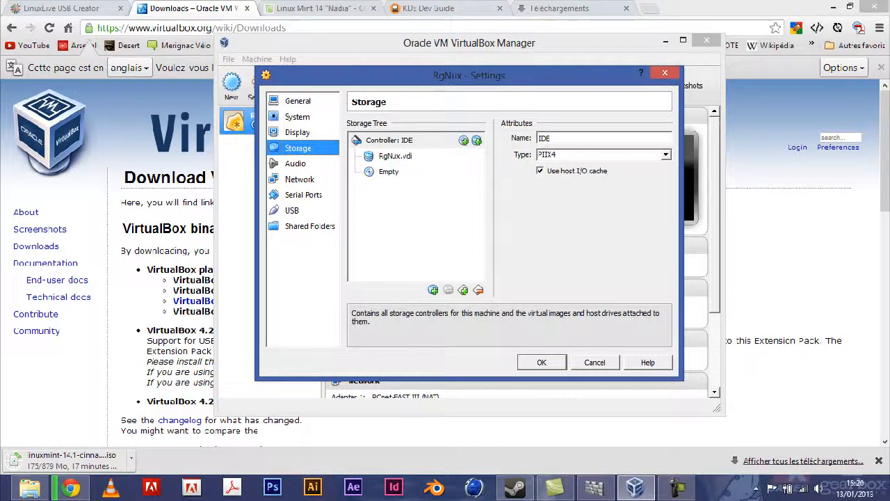
Attach slitaz-4.0.iso as a CD/DVD drive on the IDE controller and save the settings
{"action": "left_click", "coordinate": [389, 139]}
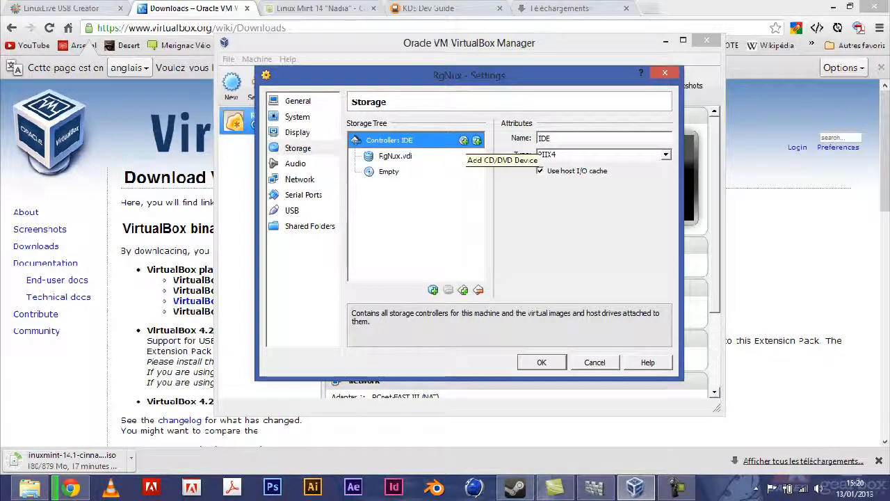
{"action": "left_click", "coordinate": [464, 140]}
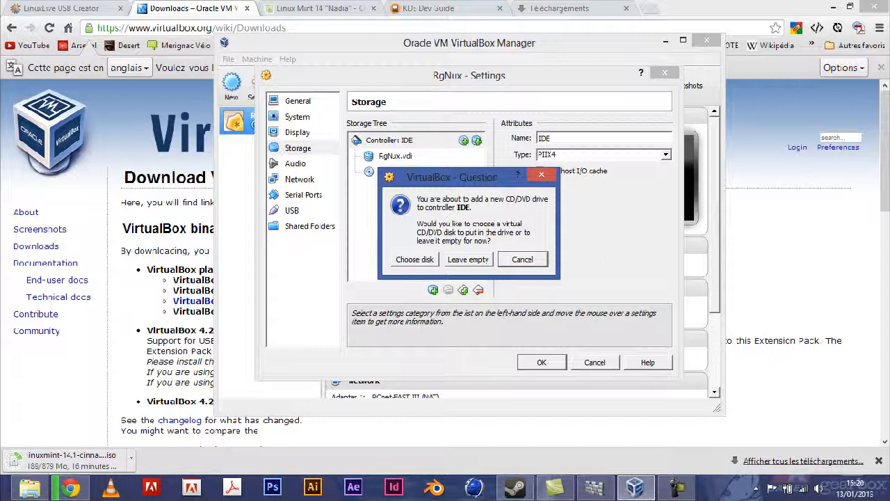
{"action": "left_click", "coordinate": [415, 260]}
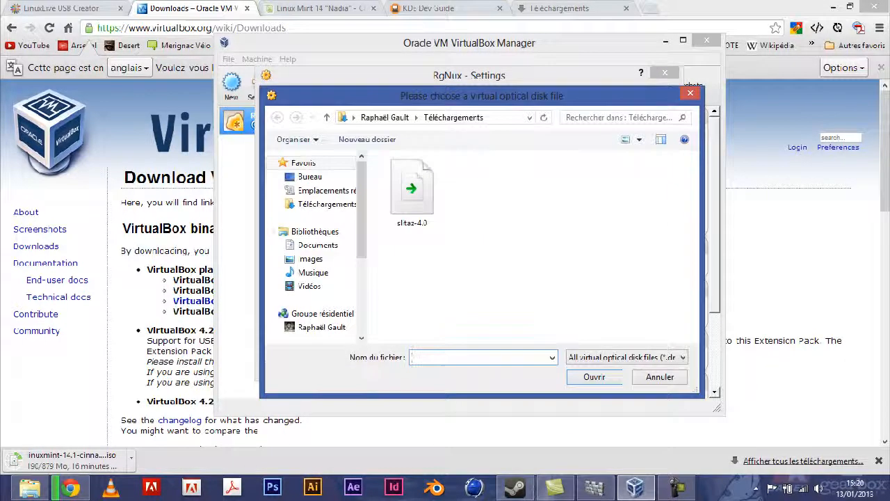
{"action": "left_click", "coordinate": [412, 192]}
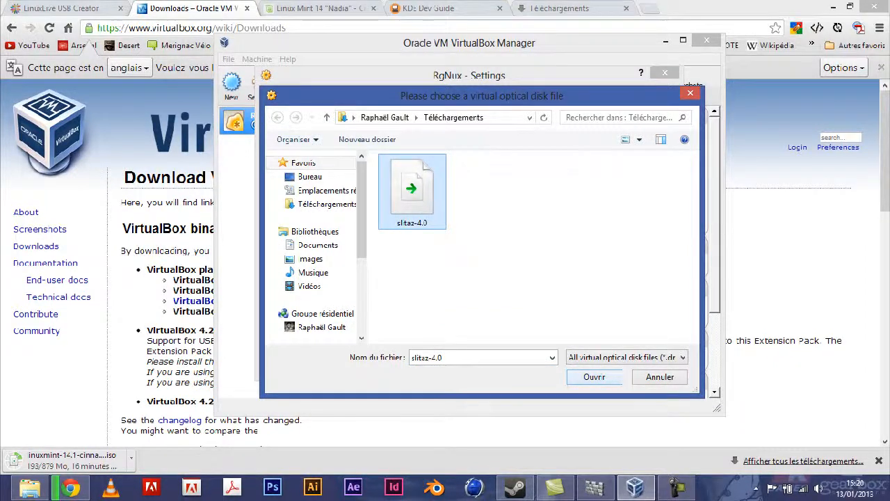
{"action": "left_click", "coordinate": [594, 377]}
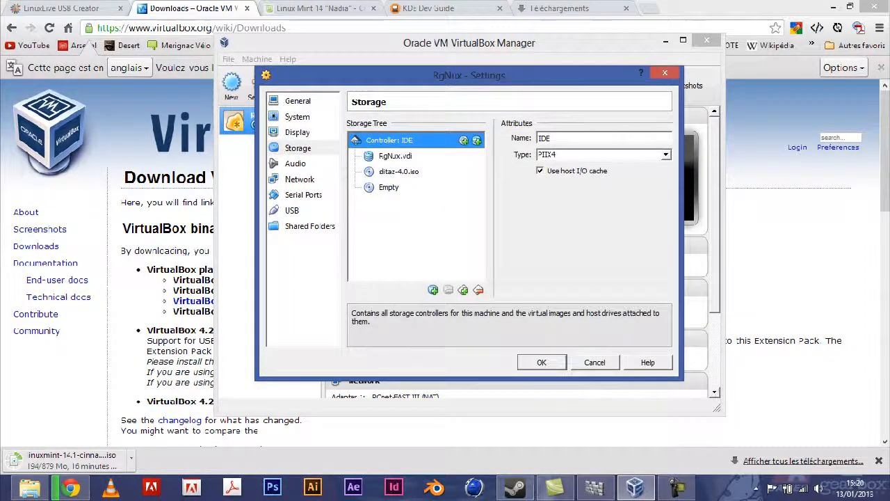
{"action": "left_click", "coordinate": [542, 362]}
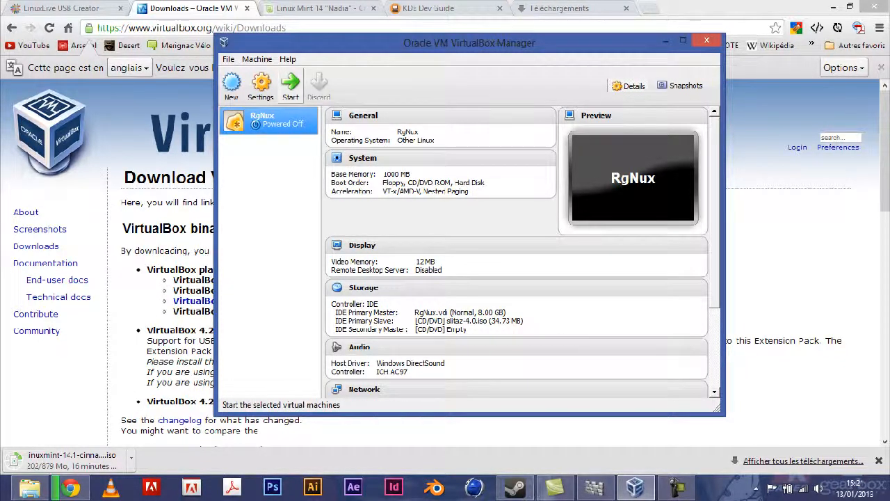
Start RgNux and dismiss the keyboard capture, colour depth and mouse integration notices
{"action": "left_click", "coordinate": [291, 86]}
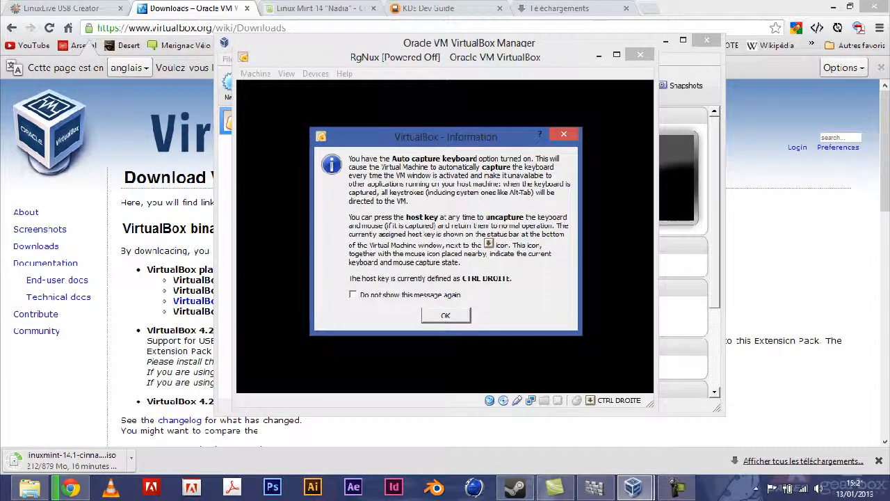
{"action": "key", "text": "Return"}
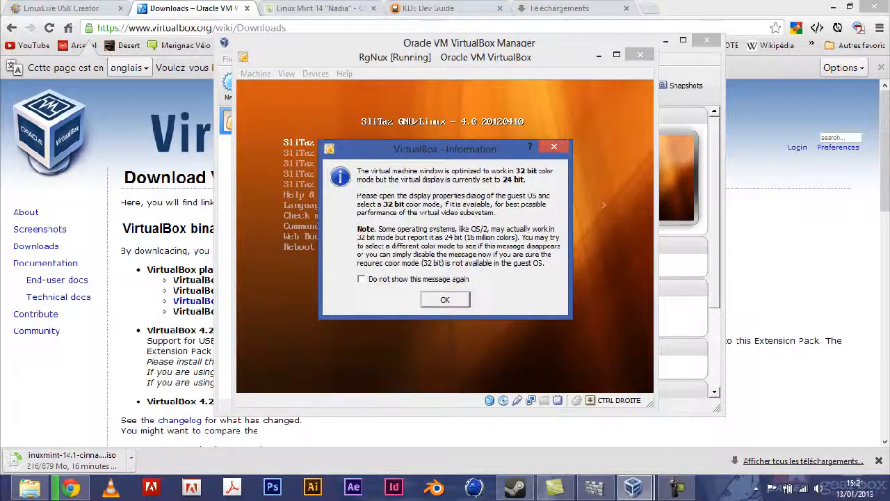
{"action": "key", "text": "Return"}
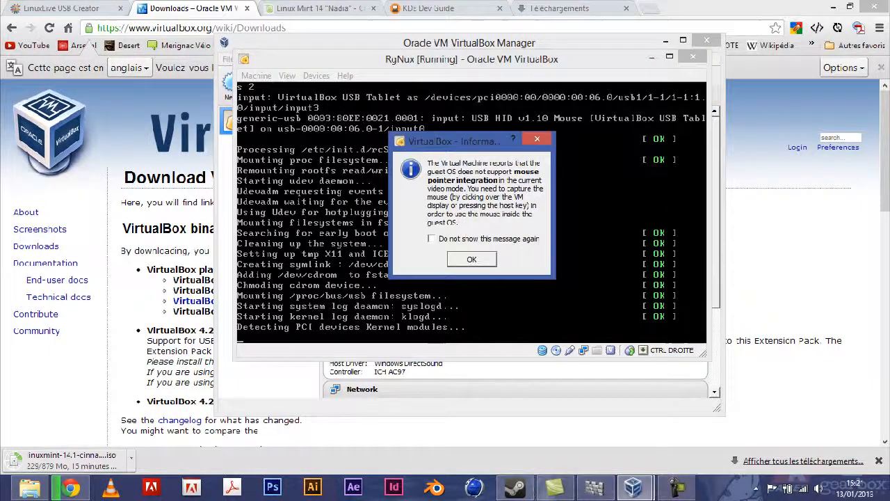
{"action": "key", "text": "Return"}
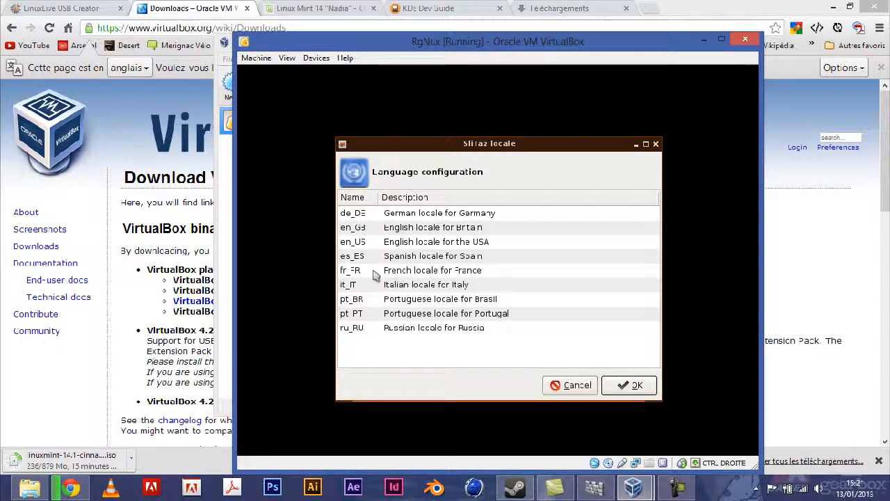
Boot SliTaz with the fr_FR locale and the fr-latin1 azerty keymap
{"action": "left_click", "coordinate": [440, 273]}
{"action": "left_click", "coordinate": [628, 385]}
{"action": "left_click", "coordinate": [453, 214]}
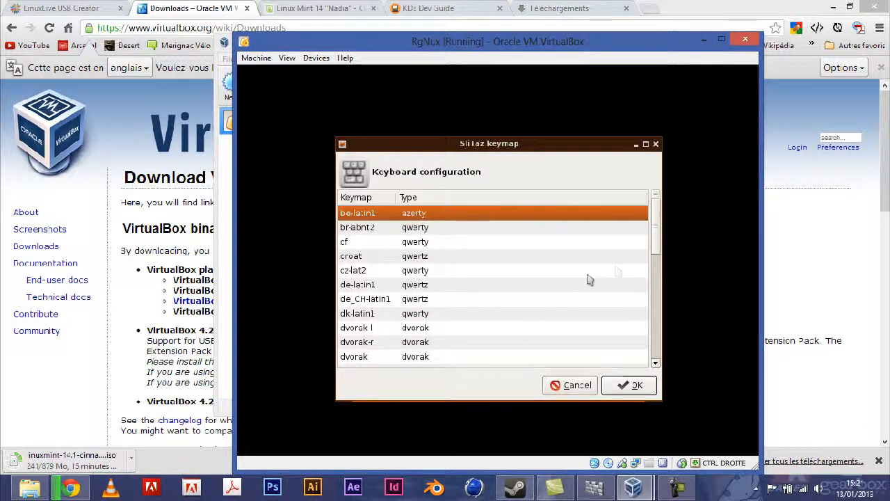
{"action": "mouse_move", "coordinate": [654, 236]}
{"action": "left_mouse_down"}
{"action": "mouse_move", "coordinate": [653, 348]}
{"action": "mouse_move", "coordinate": [654, 251]}
{"action": "left_mouse_up"}
{"action": "left_click", "coordinate": [368, 266]}
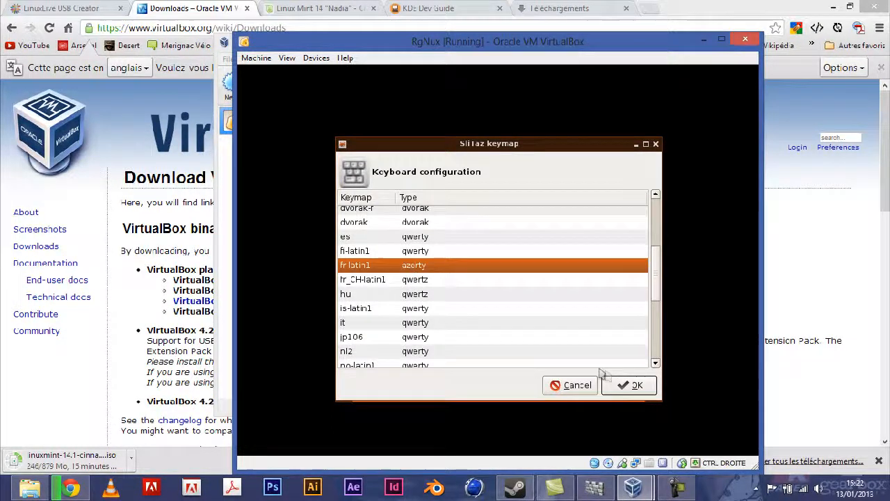
{"action": "left_click", "coordinate": [633, 385]}
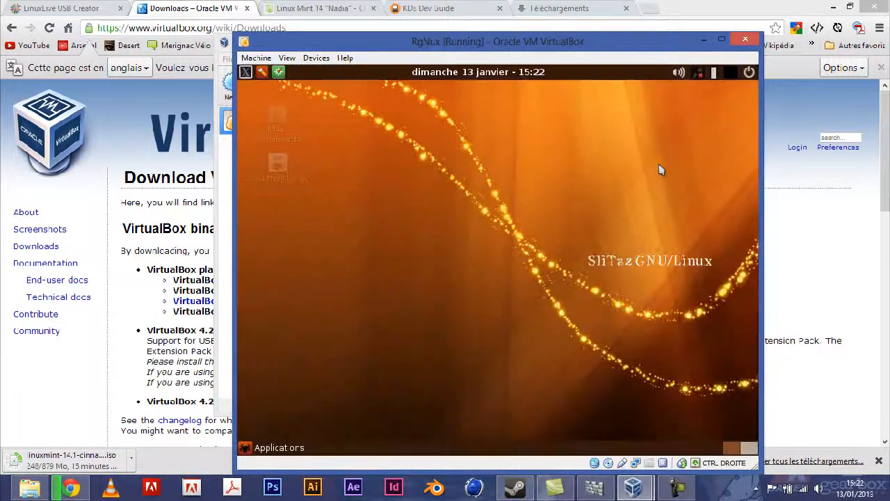
{"action": "left_click_drag", "start_coordinate": [616, 41], "coordinate": [581, 11]}
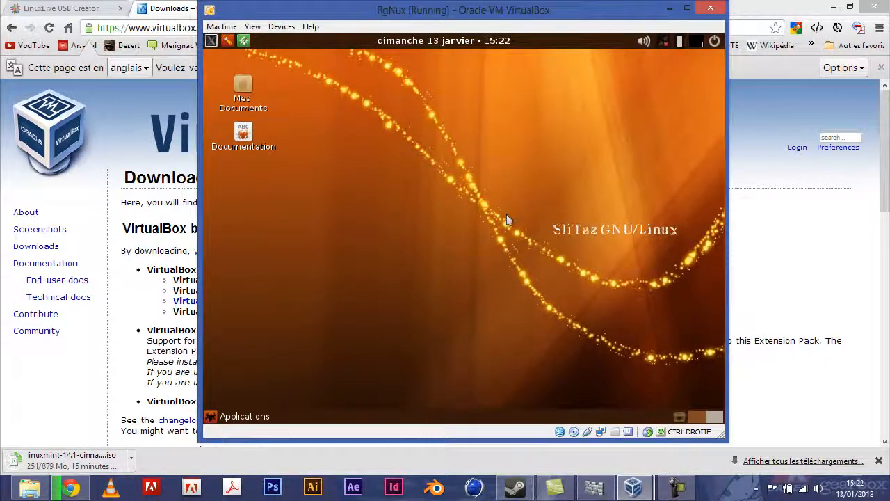
{"action": "left_click", "coordinate": [687, 8]}
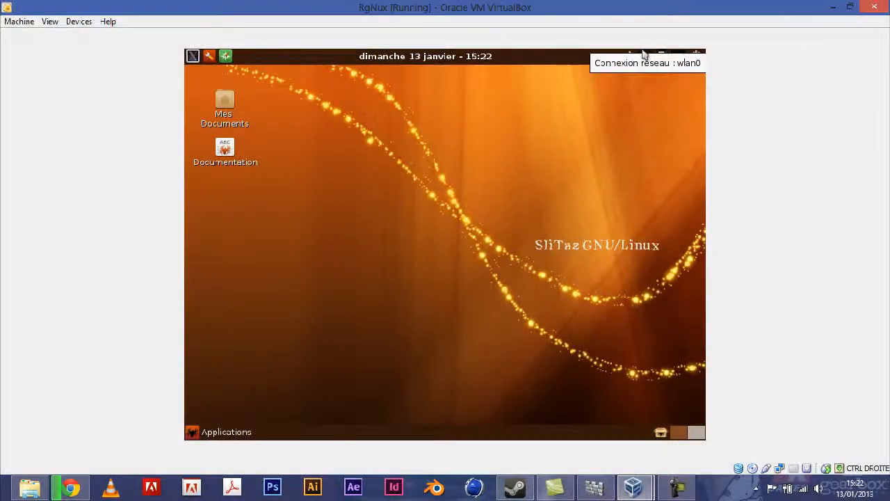
{"action": "left_click", "coordinate": [850, 6]}
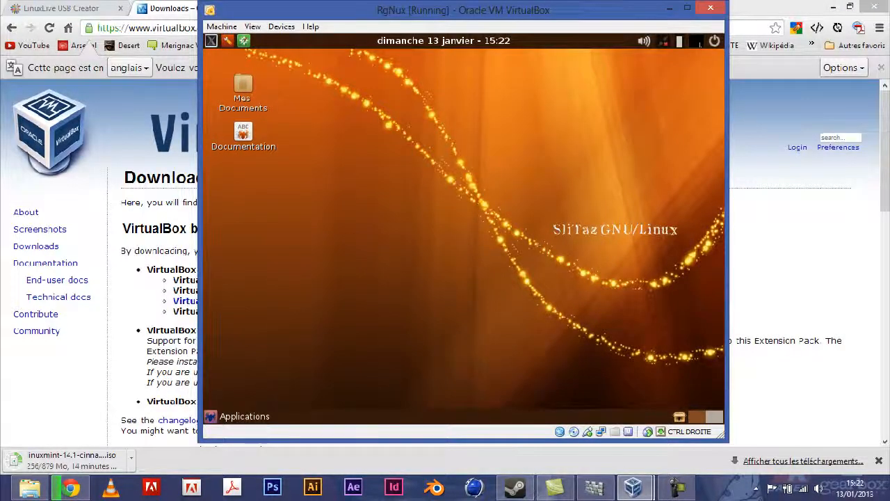
{"action": "left_click", "coordinate": [211, 416]}
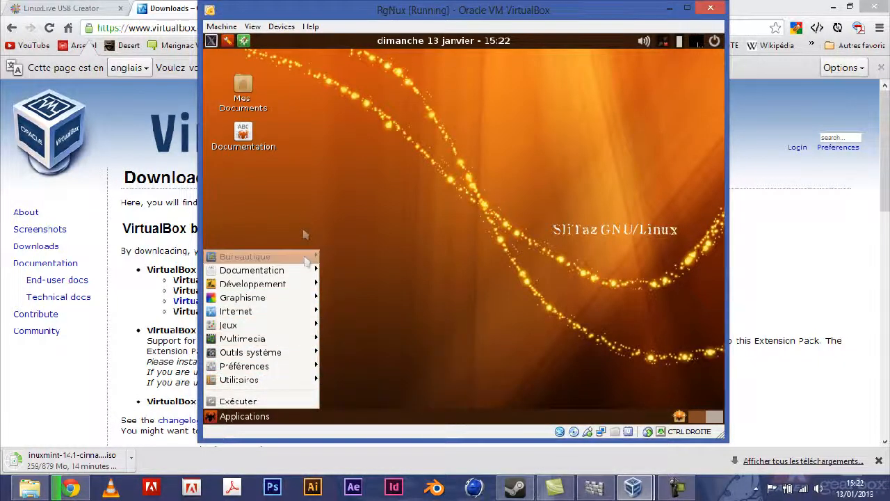
{"action": "left_click", "coordinate": [342, 213]}
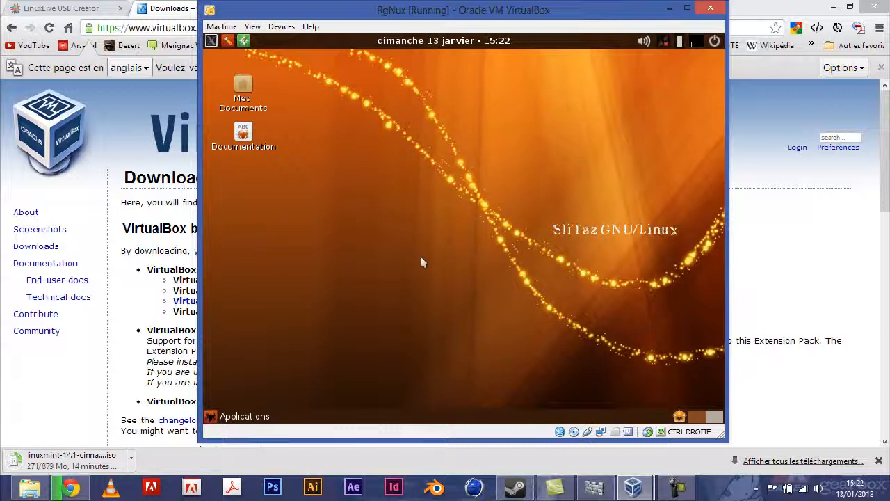
{"action": "left_click", "coordinate": [224, 416]}
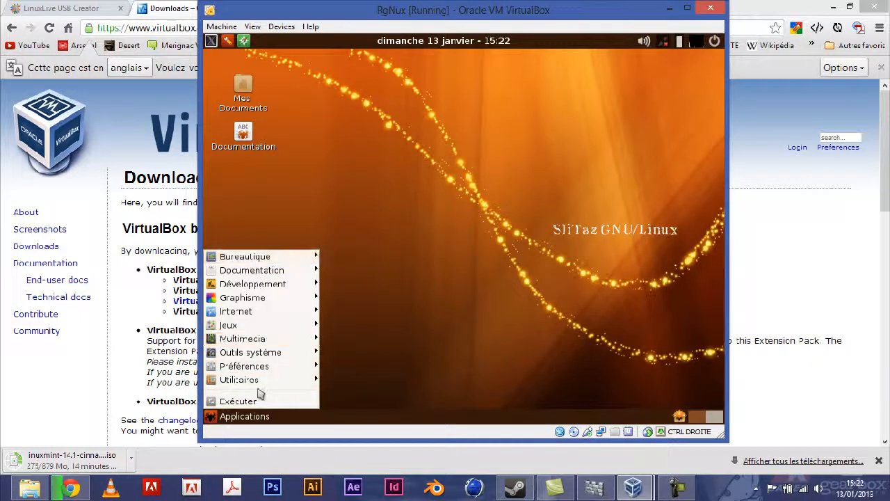
{"action": "left_click", "coordinate": [371, 222]}
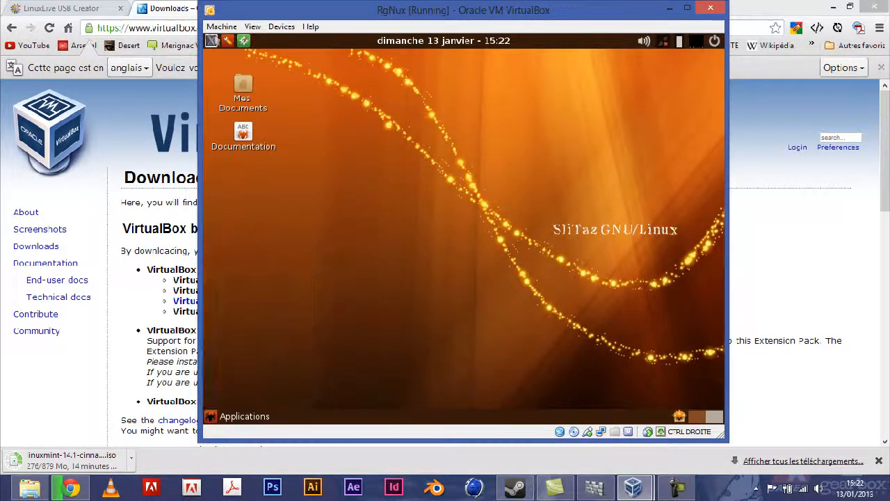
Launch TazPanel and log in with the administrator username and password
{"action": "left_click", "coordinate": [227, 41]}
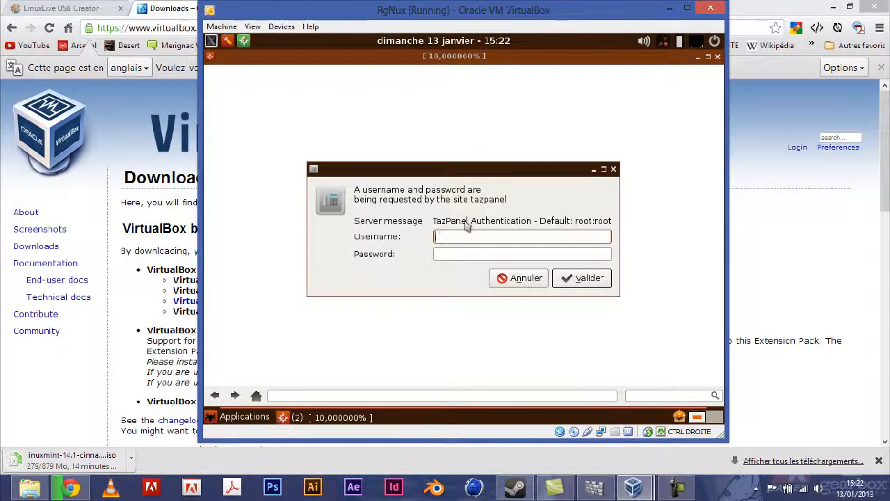
{"action": "type", "text": "root"}
{"action": "type", "text": "a"}
{"action": "type", "text": "roo"}
{"action": "key", "text": "BackSpace"}
{"action": "key", "text": "BackSpace"}
{"action": "key", "text": "BackSpace"}
{"action": "key", "text": "BackSpace"}
{"action": "key", "text": "BackSpace"}
{"action": "key", "text": "Tab"}
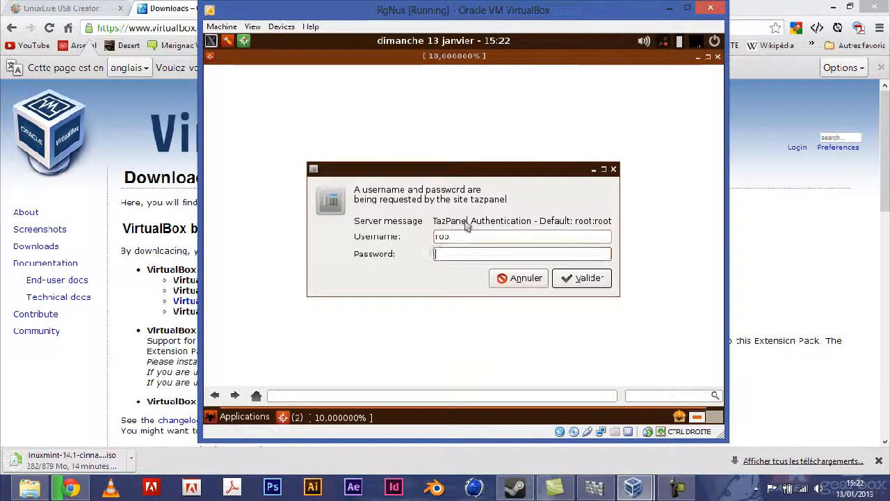
{"action": "left_click", "coordinate": [478, 235]}
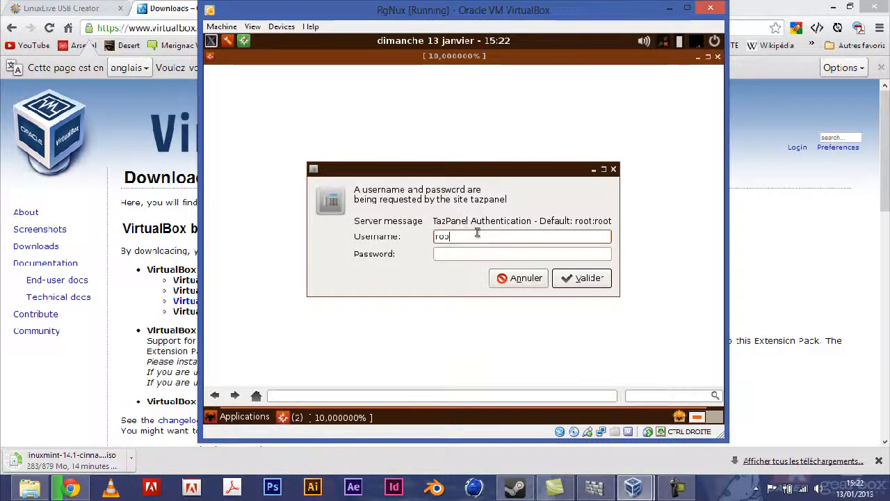
{"action": "left_click", "coordinate": [469, 255]}
{"action": "type", "text": "root"}
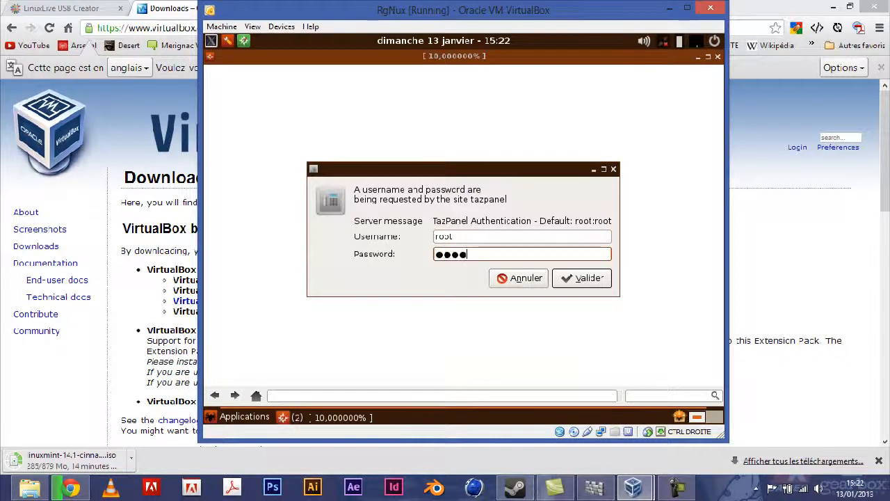
{"action": "left_click", "coordinate": [580, 278]}
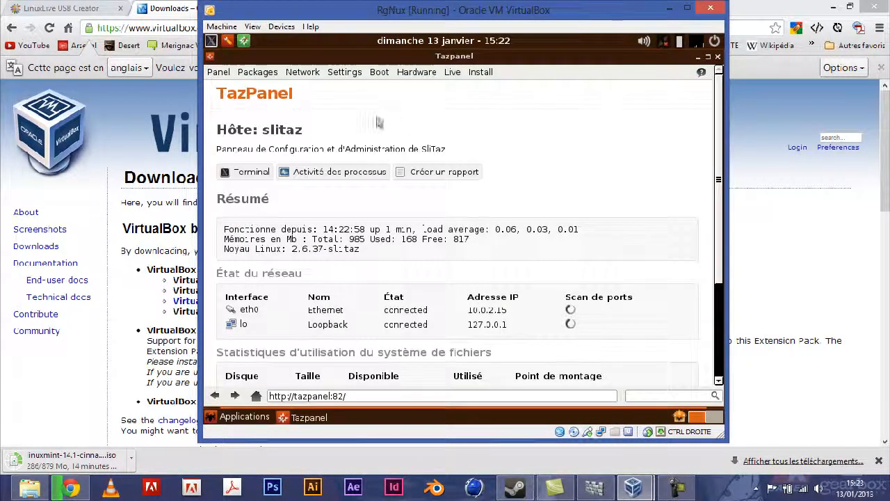
Minimize TazPanel to reveal the SliTaz desktop
{"action": "left_click", "coordinate": [379, 71]}
{"action": "left_click", "coordinate": [379, 72]}
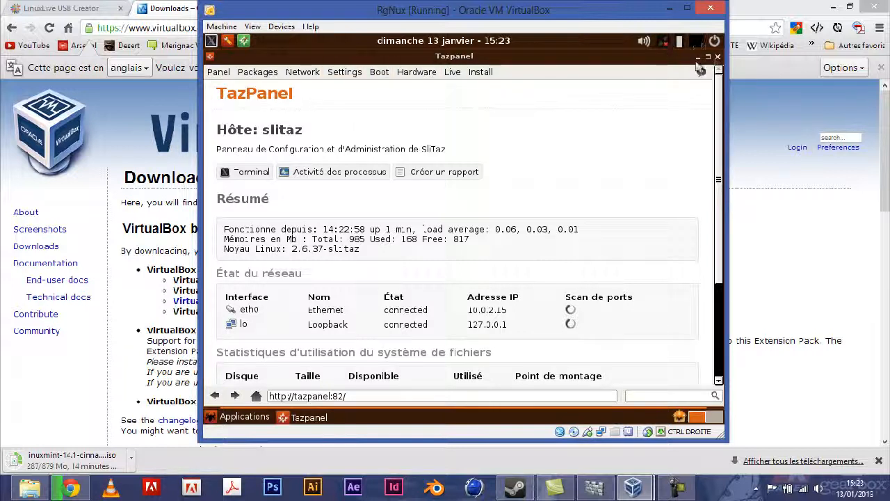
{"action": "left_click", "coordinate": [698, 56]}
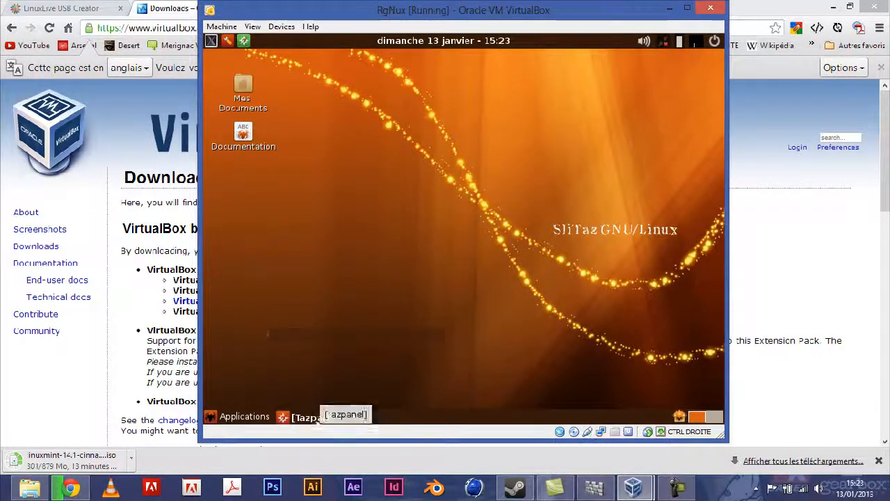
Bring TazPanel back, start Install SliTaz and continue to the install settings page
{"action": "left_click", "coordinate": [306, 418]}
{"action": "left_click", "coordinate": [480, 72]}
{"action": "left_click", "coordinate": [490, 87]}
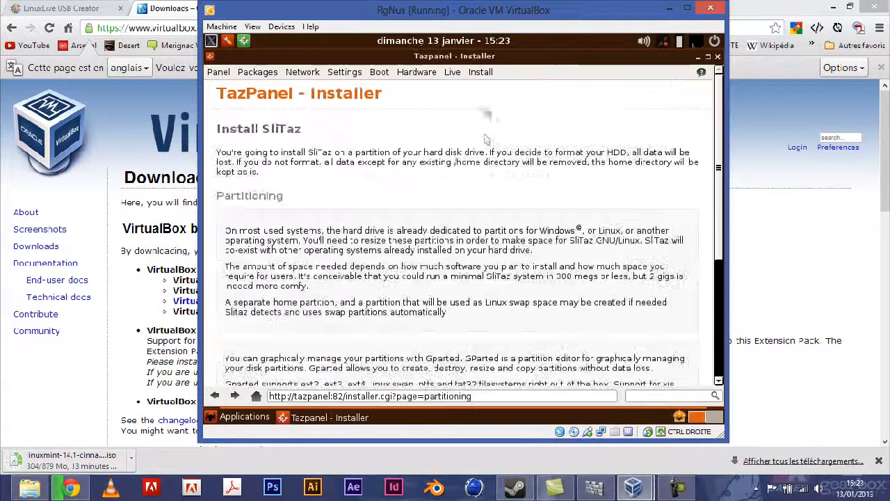
{"action": "scroll", "coordinate": [389, 246], "scroll_direction": "down", "scroll_amount": 5}
{"action": "left_click", "coordinate": [386, 300]}
Scroll through the partitioning and install settings form, then close TazPanel
{"action": "scroll", "coordinate": [282, 261], "scroll_direction": "down", "scroll_amount": 4}
{"action": "scroll", "coordinate": [282, 261], "scroll_direction": "down", "scroll_amount": 2}
{"action": "scroll", "coordinate": [306, 222], "scroll_direction": "up", "scroll_amount": 5}
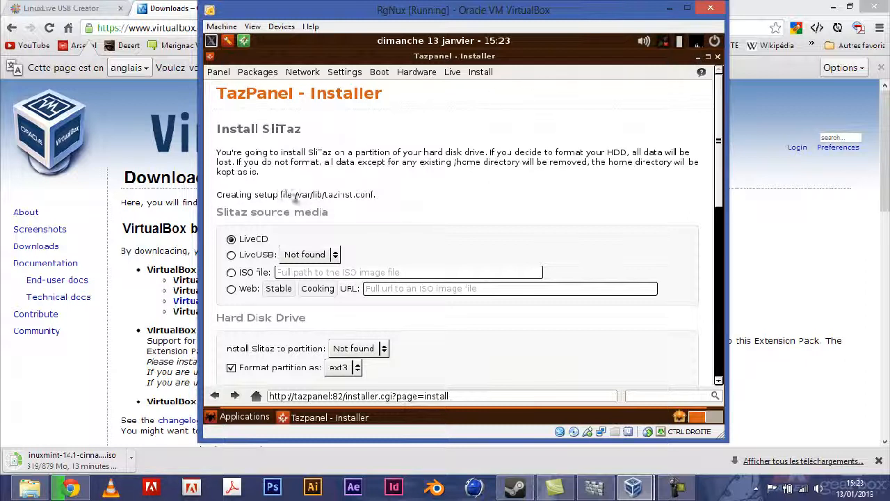
{"action": "scroll", "coordinate": [394, 237], "scroll_direction": "down", "scroll_amount": 8}
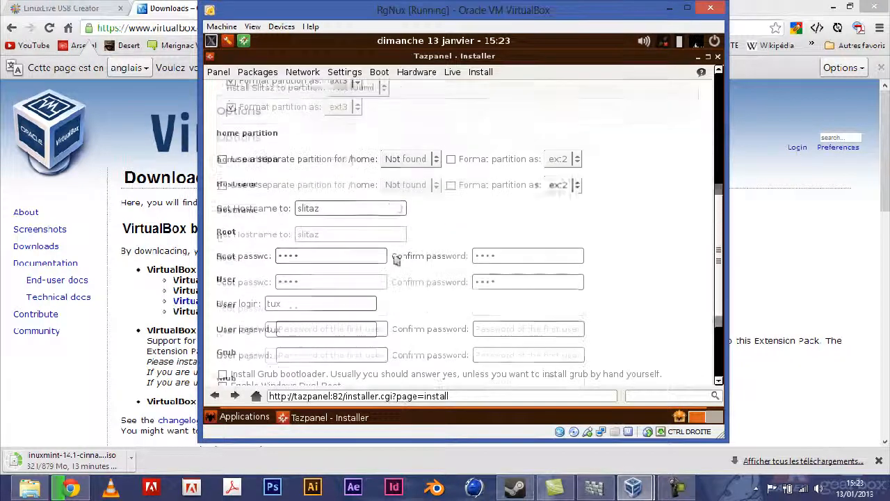
{"action": "scroll", "coordinate": [394, 254], "scroll_direction": "up", "scroll_amount": 7}
{"action": "scroll", "coordinate": [394, 255], "scroll_direction": "down", "scroll_amount": 6}
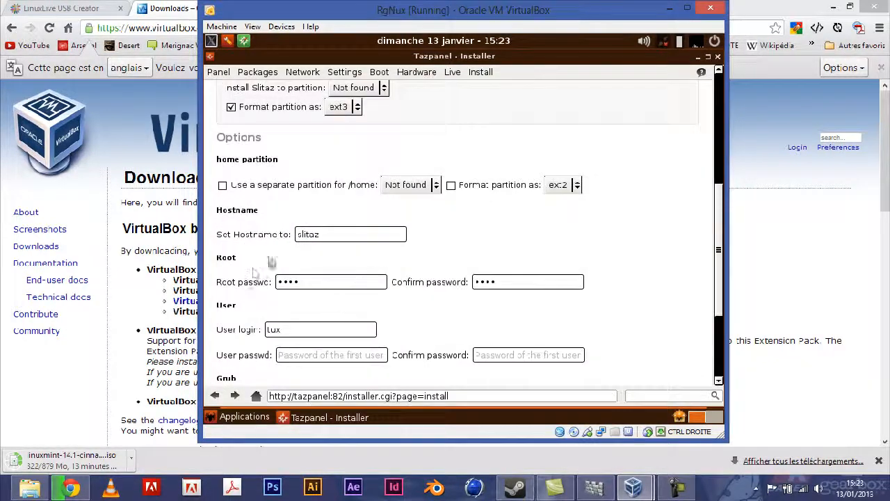
{"action": "scroll", "coordinate": [278, 254], "scroll_direction": "down", "scroll_amount": 5}
{"action": "scroll", "coordinate": [278, 254], "scroll_direction": "up", "scroll_amount": 10}
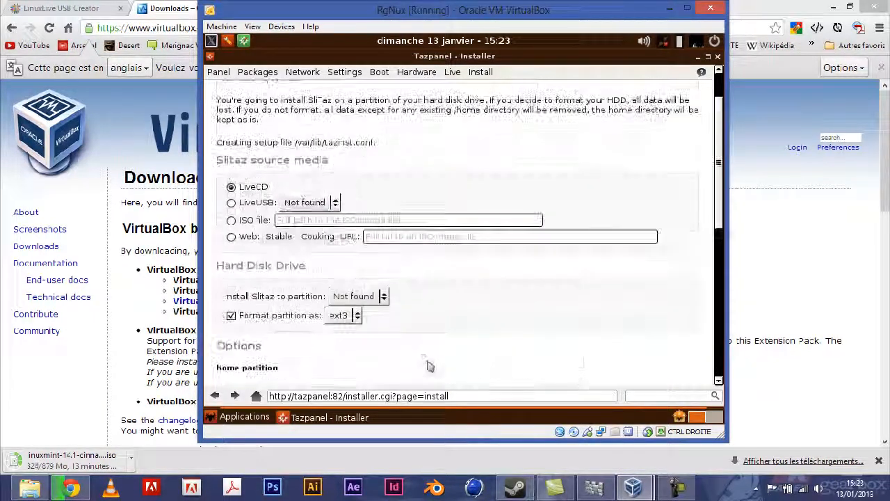
{"action": "left_click", "coordinate": [717, 57]}
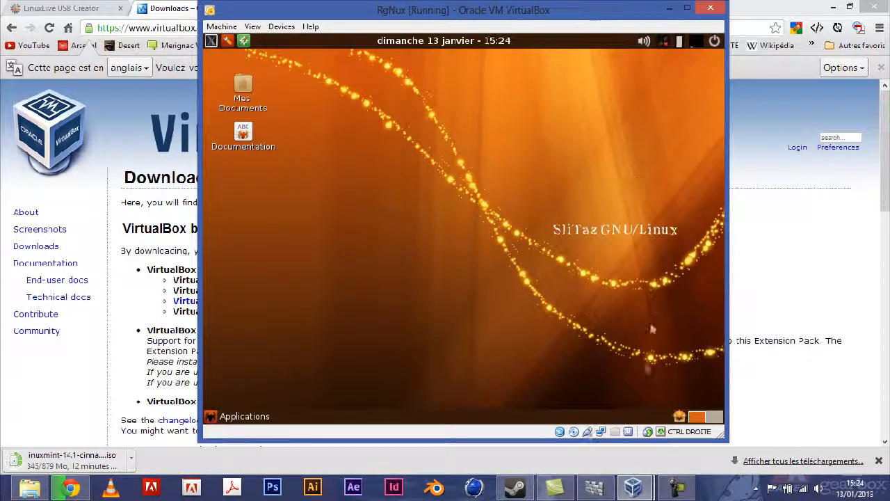
Switch from the VirtualBox guest to Chrome showing the doc.ubuntu-fr.org/efi page
{"action": "left_click", "coordinate": [677, 487]}
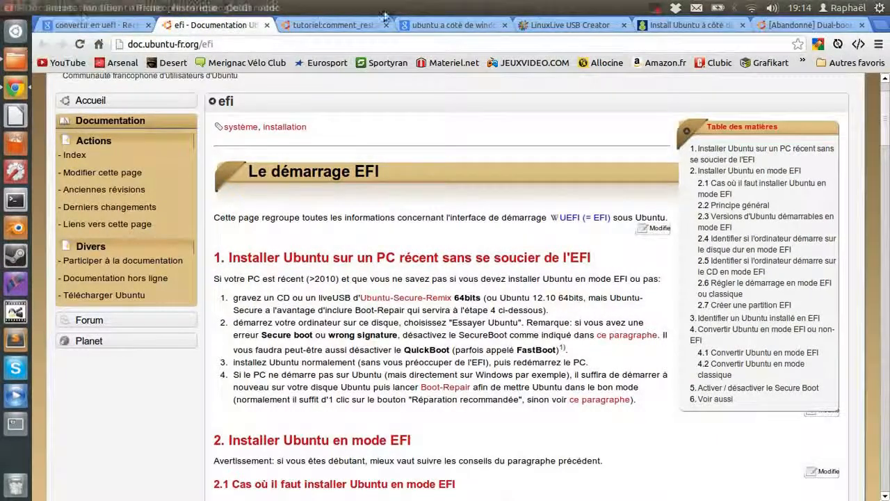
{"action": "left_click", "coordinate": [15, 31]}
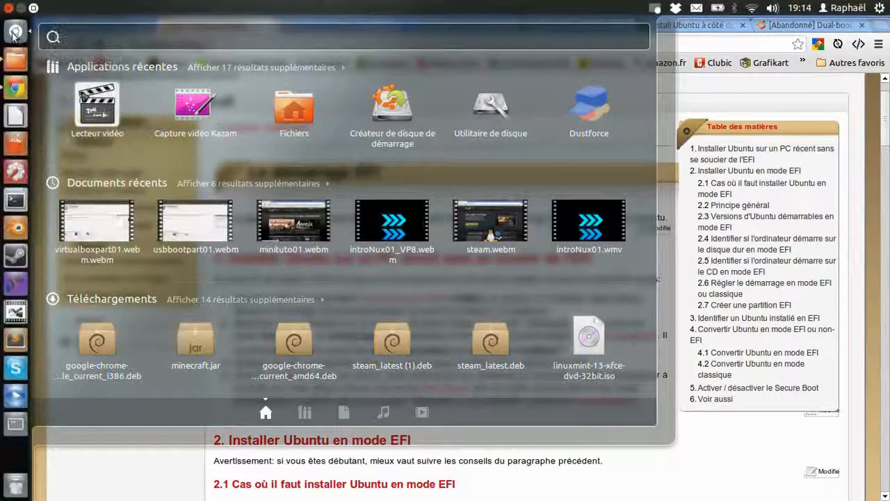
{"action": "left_click", "coordinate": [15, 59]}
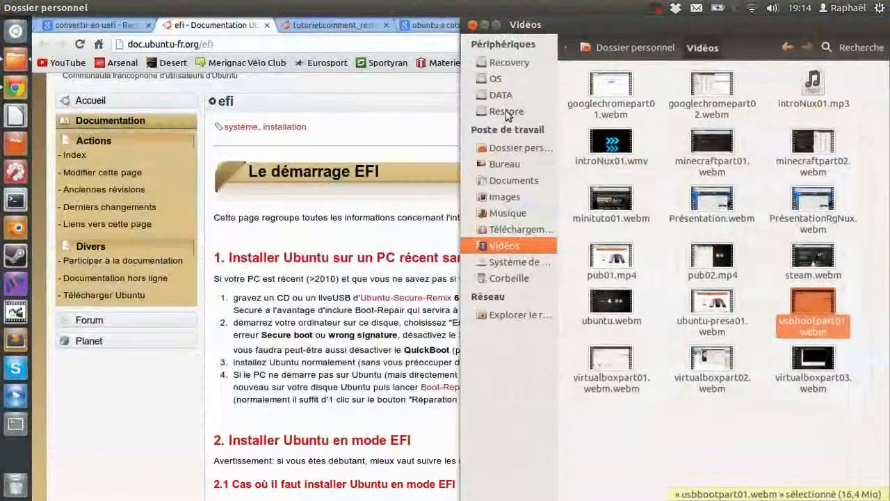
{"action": "left_click", "coordinate": [473, 27]}
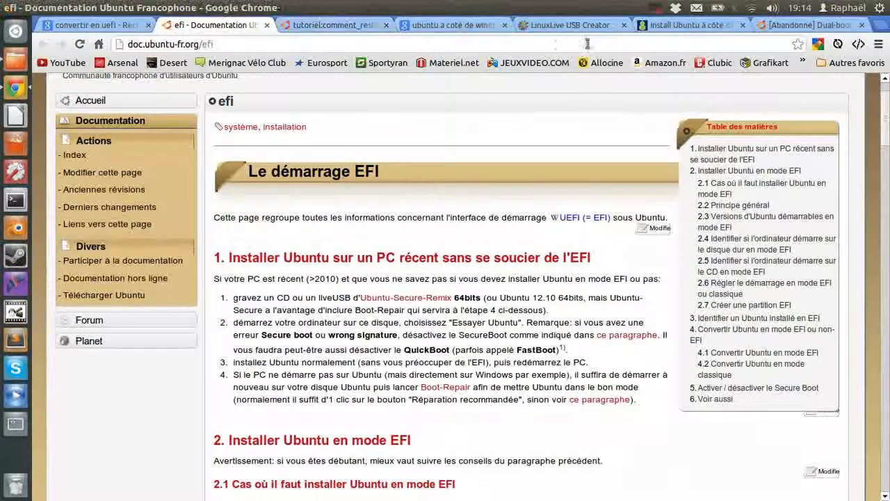
{"action": "scroll", "coordinate": [886, 123], "scroll_direction": "up", "scroll_amount": 2}
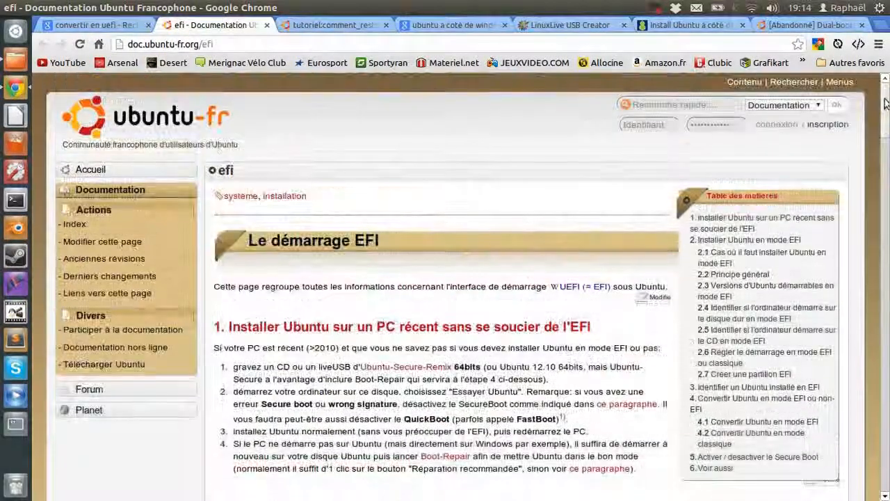
{"action": "scroll", "coordinate": [885, 123], "scroll_direction": "down", "scroll_amount": 2}
{"action": "scroll", "coordinate": [885, 123], "scroll_direction": "up", "scroll_amount": 2}
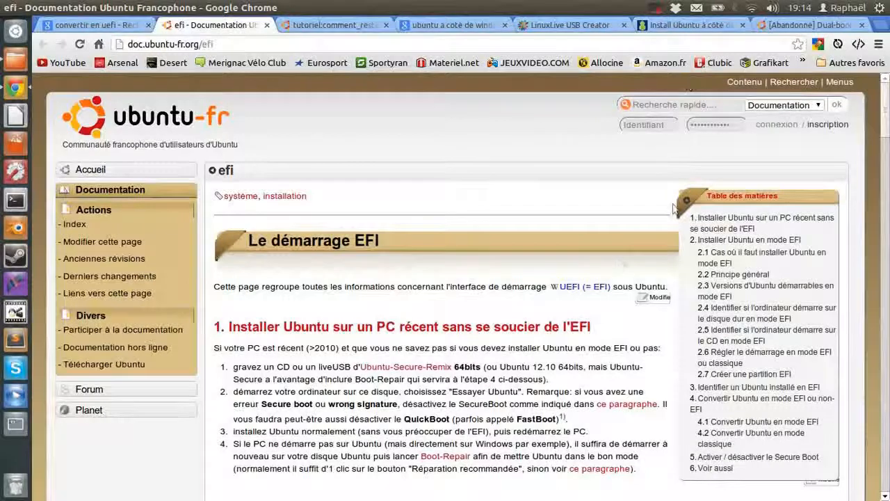
{"action": "scroll", "coordinate": [525, 310], "scroll_direction": "down", "scroll_amount": 1}
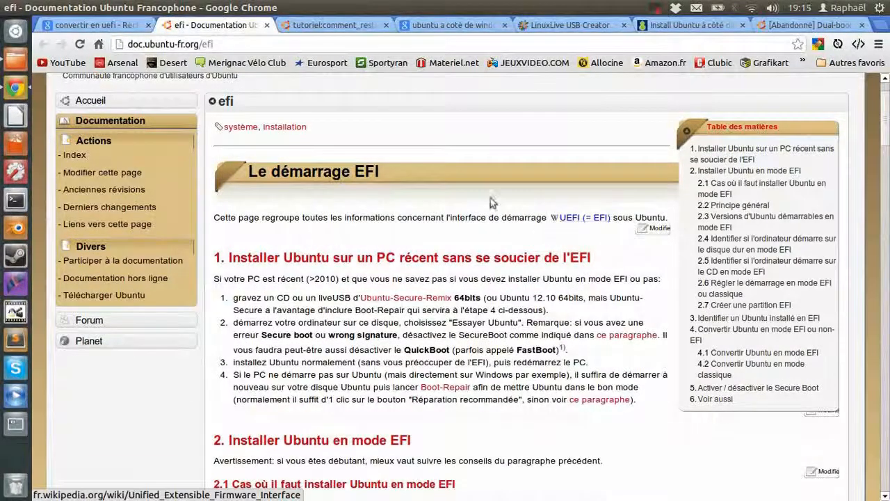
{"action": "scroll", "coordinate": [387, 201], "scroll_direction": "down", "scroll_amount": 1}
{"action": "scroll", "coordinate": [238, 123], "scroll_direction": "down", "scroll_amount": 2}
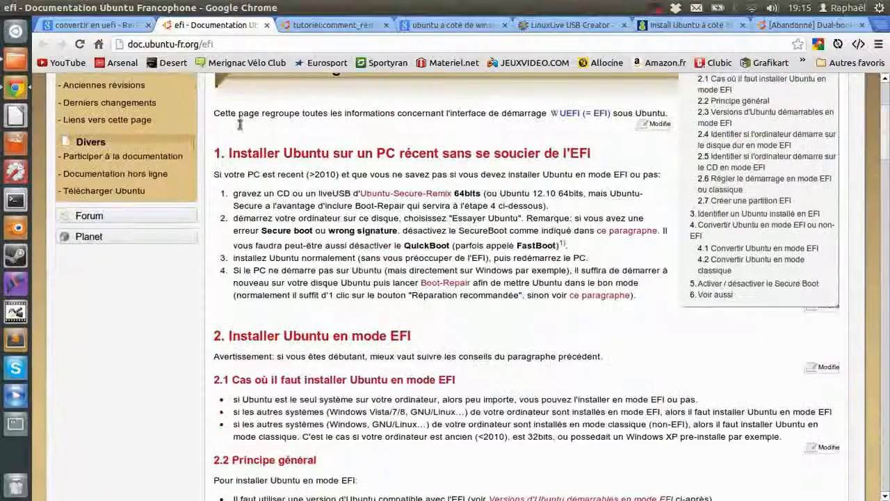
{"action": "scroll", "coordinate": [237, 139], "scroll_direction": "down", "scroll_amount": 3}
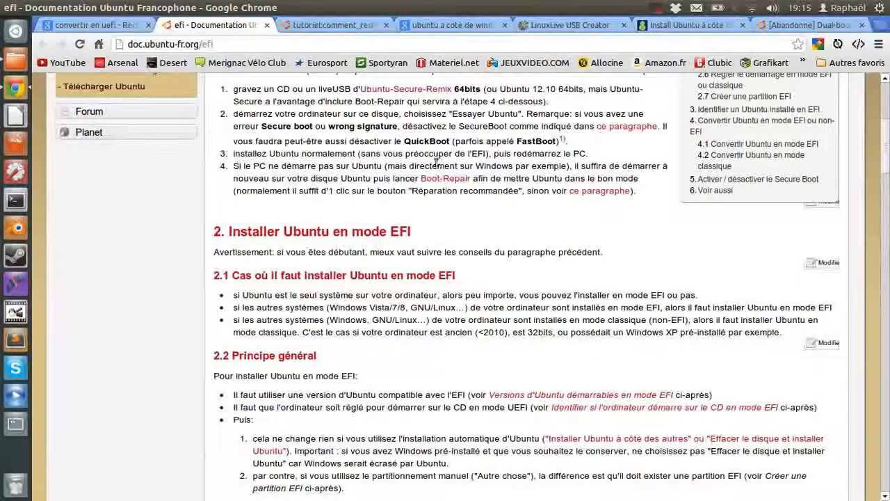
{"action": "scroll", "coordinate": [390, 177], "scroll_direction": "up", "scroll_amount": 5}
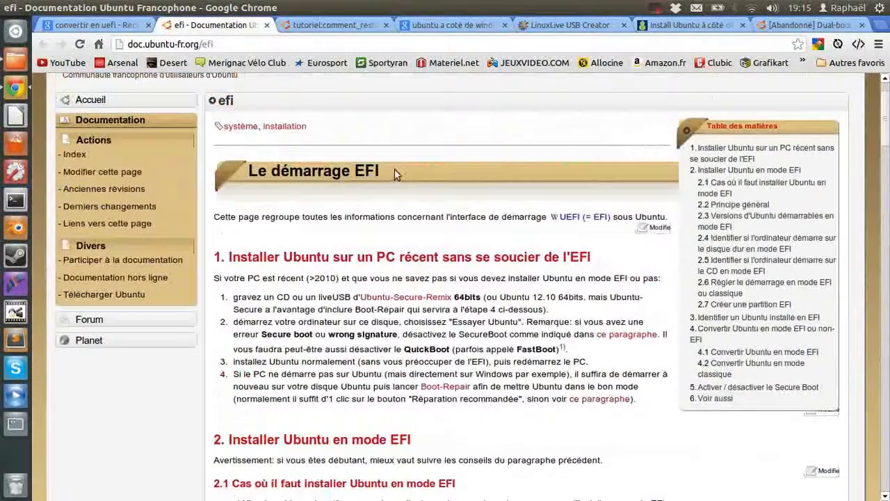
{"action": "scroll", "coordinate": [390, 177], "scroll_direction": "down", "scroll_amount": 5}
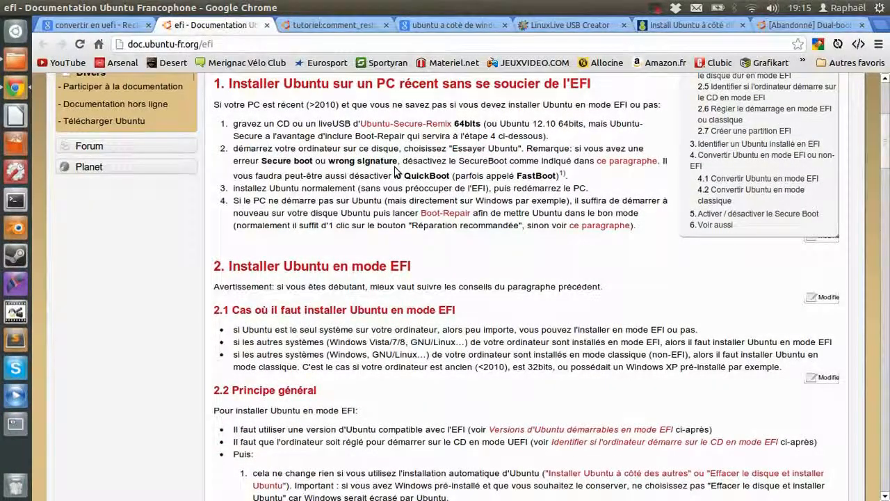
Replace the search query with 'grub' and open the GNU GRUB result
{"action": "left_click", "coordinate": [94, 29]}
{"action": "left_click_drag", "start_coordinate": [197, 142], "coordinate": [39, 136]}
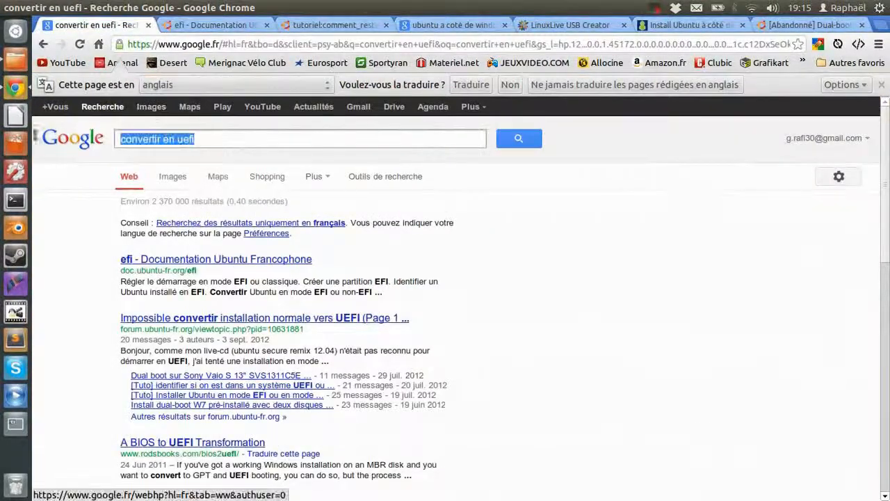
{"action": "type", "text": "grub"}
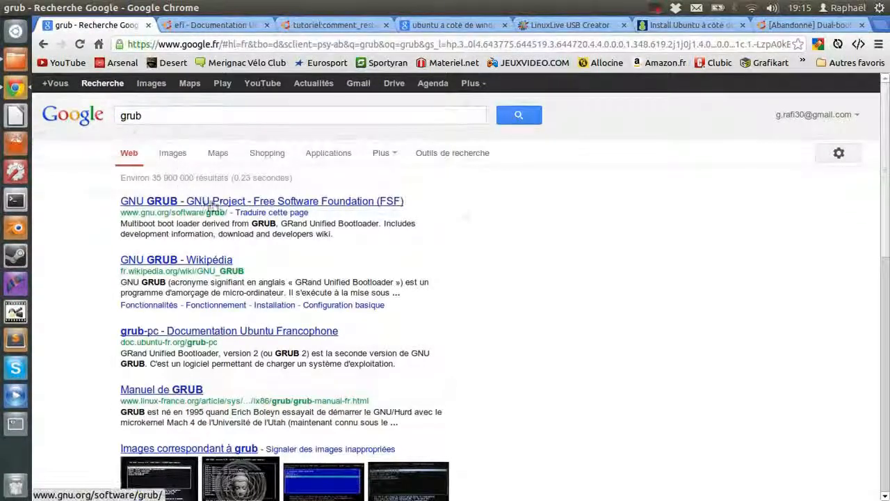
{"action": "left_click", "coordinate": [214, 199]}
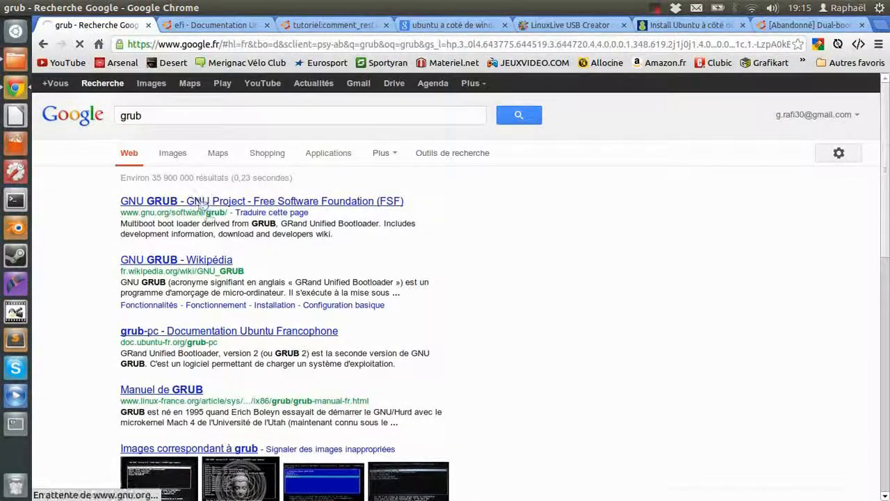
Scroll through the introduction on the gnu.org/software/grub page
{"action": "mouse_move", "coordinate": [167, 490]}
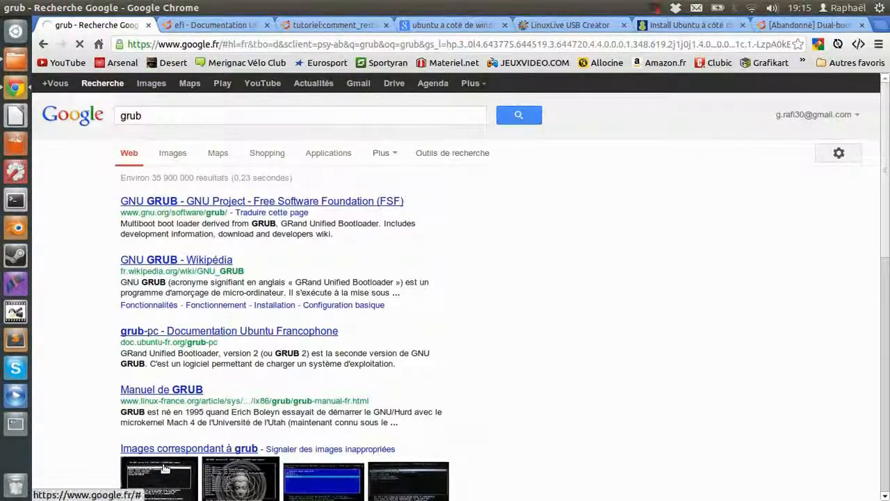
{"action": "scroll", "coordinate": [264, 348], "scroll_direction": "down", "scroll_amount": 4}
{"action": "scroll", "coordinate": [264, 348], "scroll_direction": "up", "scroll_amount": 3}
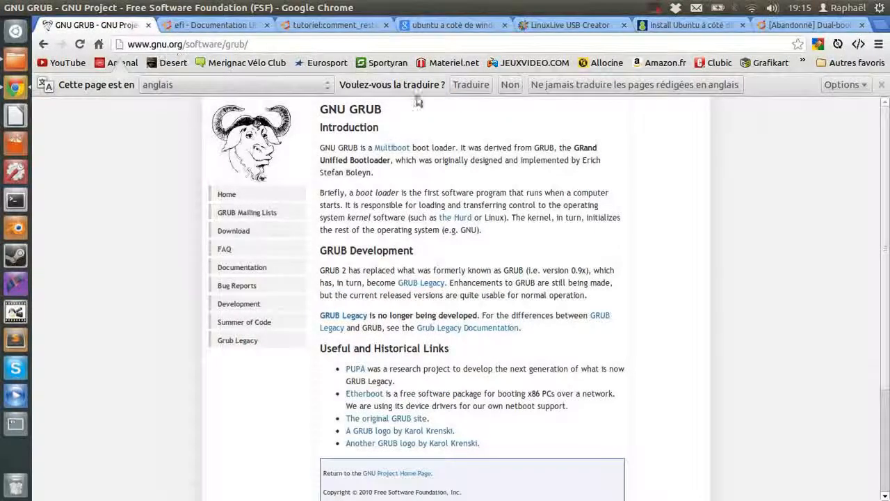
{"action": "scroll", "coordinate": [434, 272], "scroll_direction": "down", "scroll_amount": 3}
{"action": "scroll", "coordinate": [434, 273], "scroll_direction": "up", "scroll_amount": 3}
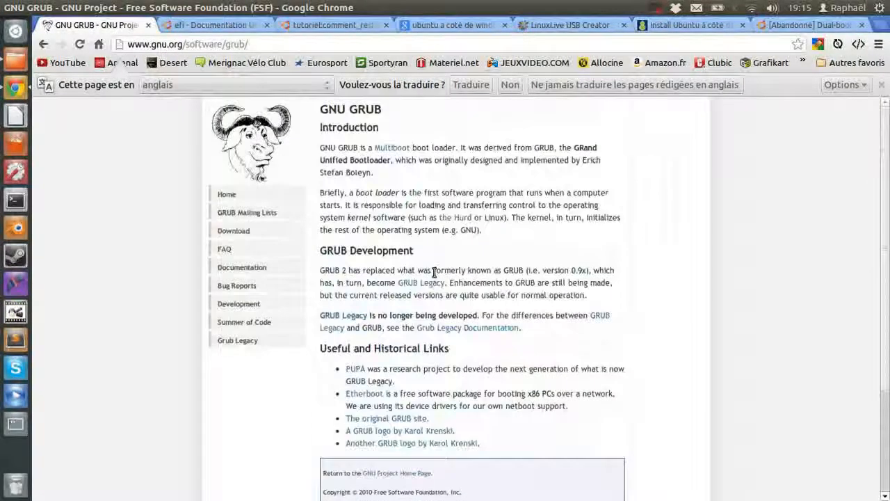
{"action": "scroll", "coordinate": [434, 273], "scroll_direction": "down", "scroll_amount": 3}
{"action": "scroll", "coordinate": [434, 273], "scroll_direction": "up", "scroll_amount": 3}
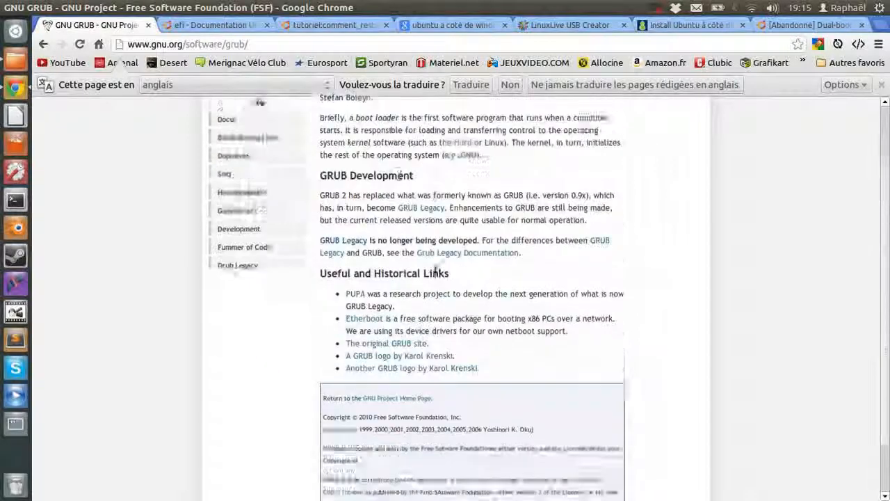
Return to the 'efi - Documentation Ubuntu' tab and scroll to section 1
{"action": "left_click", "coordinate": [209, 25]}
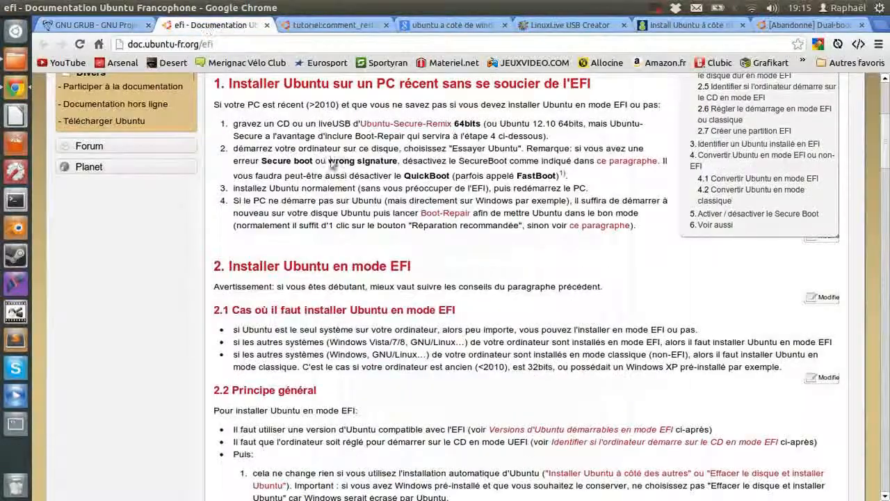
{"action": "scroll", "coordinate": [342, 162], "scroll_direction": "up", "scroll_amount": 1}
{"action": "scroll", "coordinate": [342, 162], "scroll_direction": "up", "scroll_amount": 2}
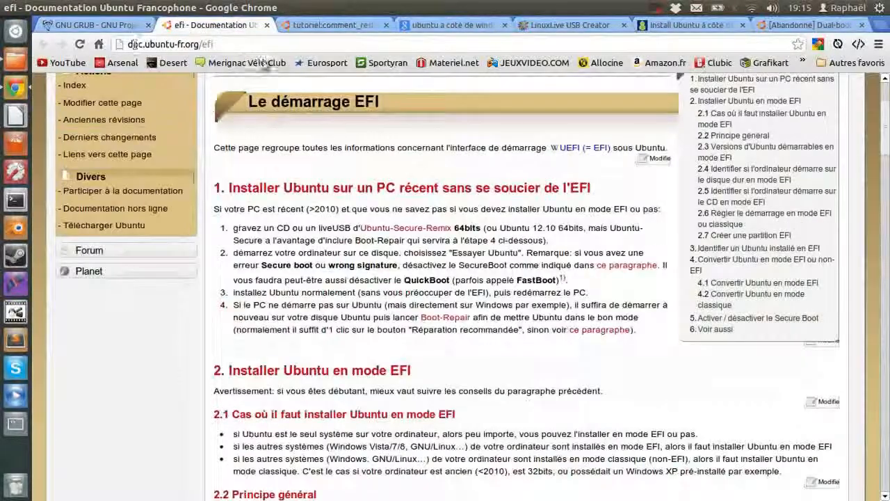
{"action": "scroll", "coordinate": [327, 132], "scroll_direction": "down", "scroll_amount": 1}
{"action": "scroll", "coordinate": [278, 90], "scroll_direction": "up", "scroll_amount": 1}
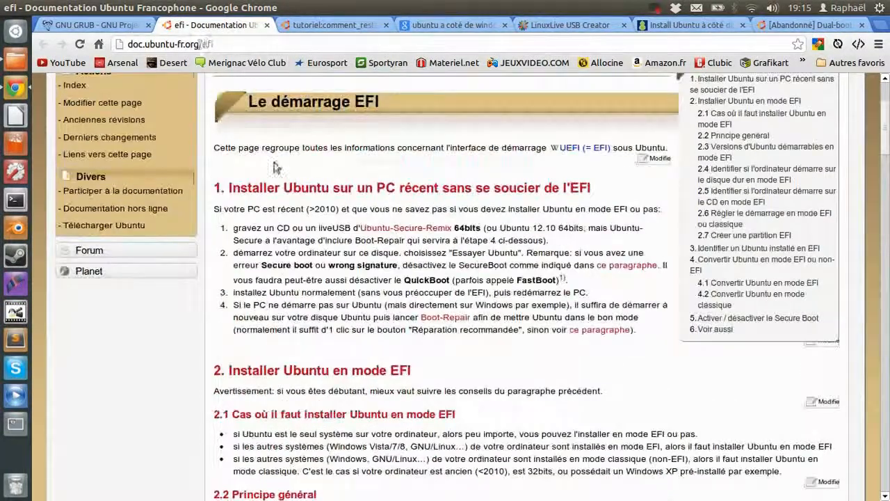
{"action": "scroll", "coordinate": [275, 168], "scroll_direction": "down", "scroll_amount": 3}
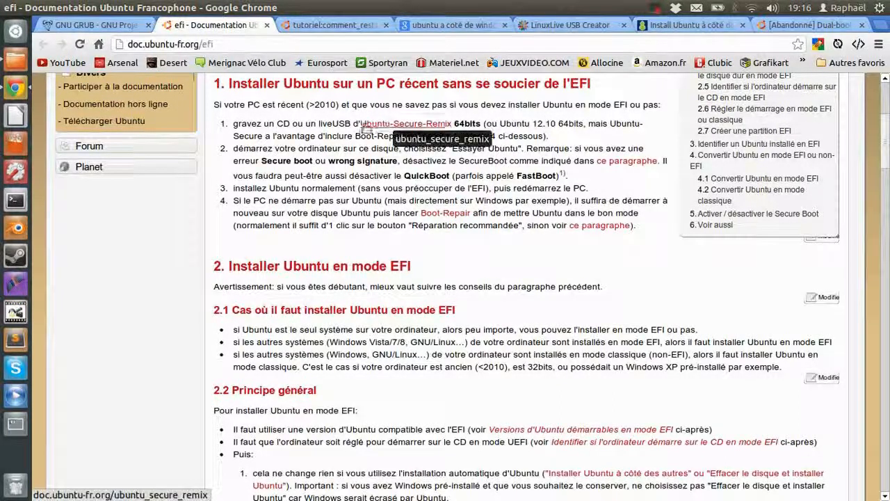
Highlight the CD/liveUSB and Ubuntu-Secure-Remix 64bits wording, then clear the selection
{"action": "left_click_drag", "start_coordinate": [246, 123], "coordinate": [335, 127]}
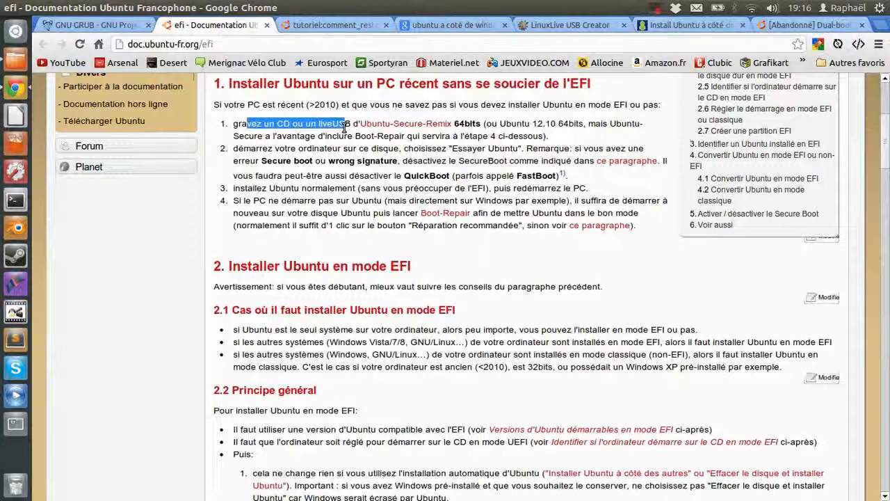
{"action": "left_click_drag", "start_coordinate": [359, 124], "coordinate": [461, 124]}
{"action": "left_click", "coordinate": [462, 123]}
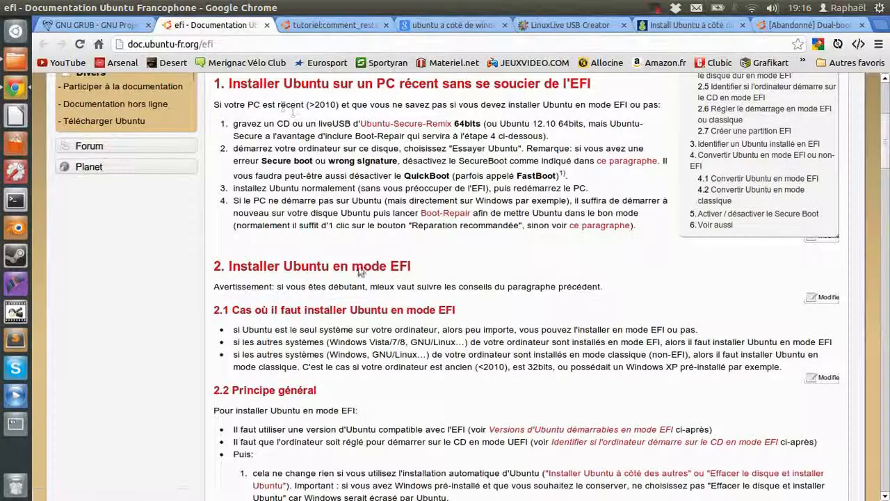
{"action": "scroll", "coordinate": [353, 278], "scroll_direction": "down", "scroll_amount": 5}
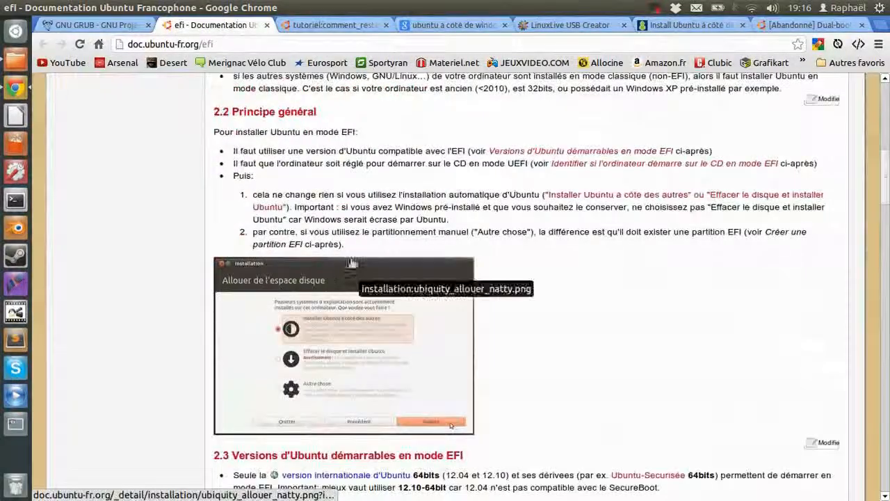
{"action": "scroll", "coordinate": [357, 274], "scroll_direction": "down", "scroll_amount": 3}
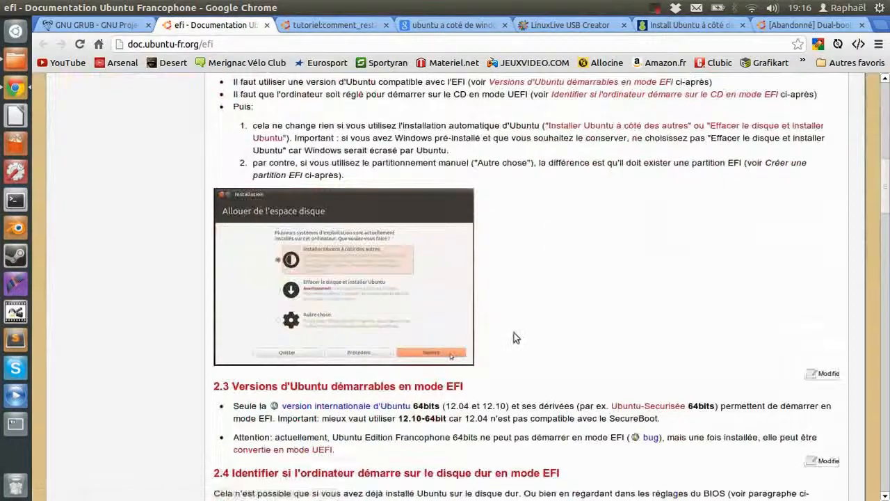
{"action": "scroll", "coordinate": [512, 338], "scroll_direction": "down", "scroll_amount": 3}
{"action": "scroll", "coordinate": [541, 254], "scroll_direction": "down", "scroll_amount": 3}
{"action": "scroll", "coordinate": [540, 251], "scroll_direction": "down", "scroll_amount": 2}
{"action": "scroll", "coordinate": [298, 222], "scroll_direction": "down", "scroll_amount": 1}
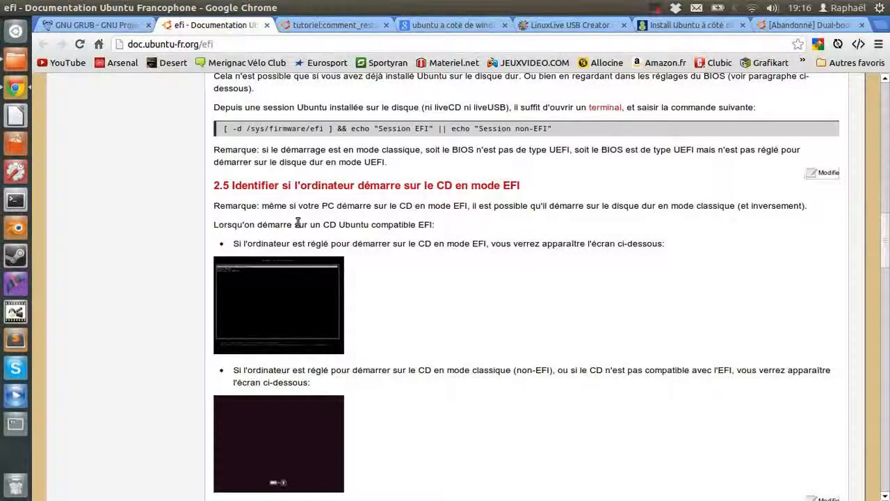
{"action": "scroll", "coordinate": [298, 223], "scroll_direction": "down", "scroll_amount": 5}
{"action": "scroll", "coordinate": [604, 250], "scroll_direction": "down", "scroll_amount": 5}
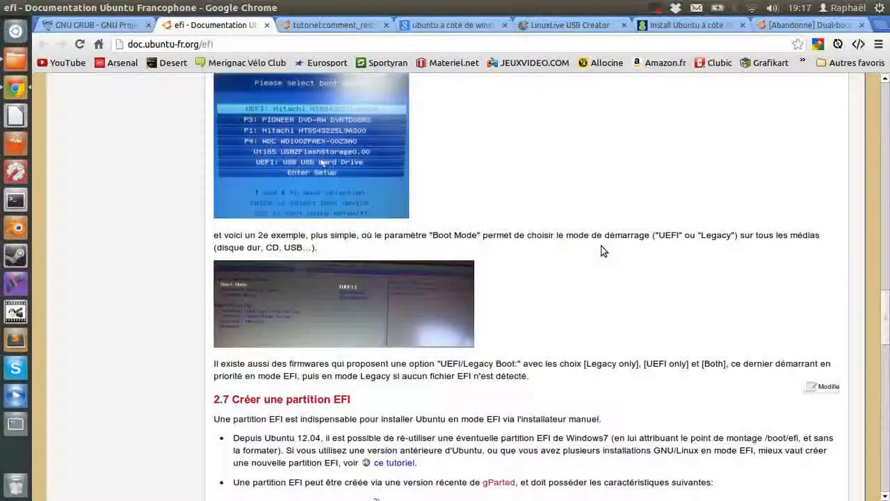
{"action": "scroll", "coordinate": [624, 221], "scroll_direction": "down", "scroll_amount": 3}
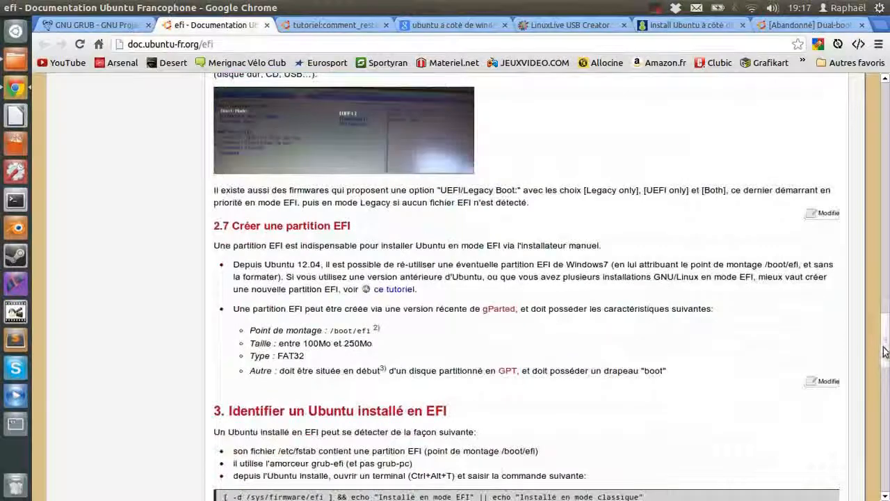
{"action": "left_click_drag", "start_coordinate": [885, 353], "coordinate": [884, 322]}
{"action": "scroll", "coordinate": [480, 320], "scroll_direction": "up", "scroll_amount": 10}
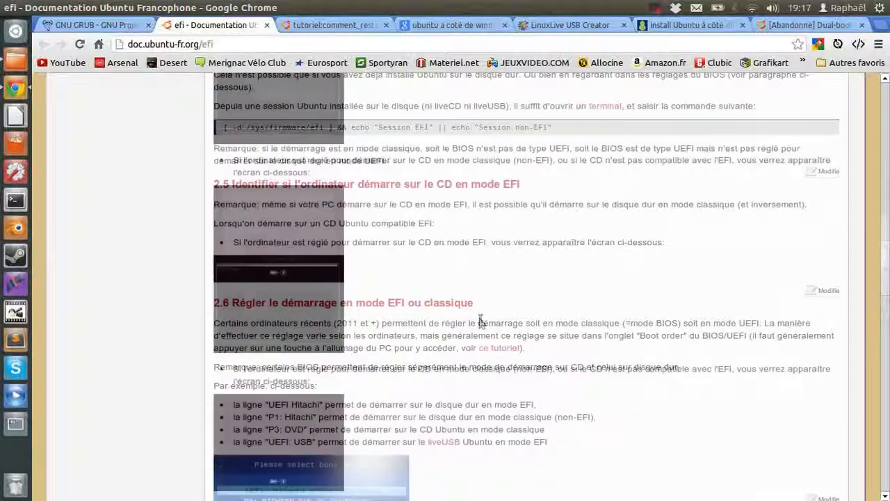
{"action": "scroll", "coordinate": [469, 323], "scroll_direction": "up", "scroll_amount": 5}
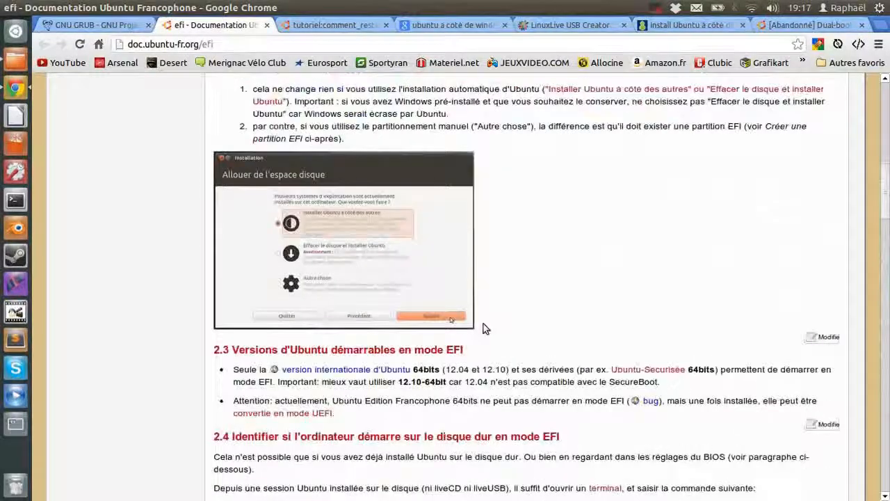
{"action": "scroll", "coordinate": [483, 323], "scroll_direction": "up", "scroll_amount": 5}
{"action": "scroll", "coordinate": [480, 333], "scroll_direction": "up", "scroll_amount": 3}
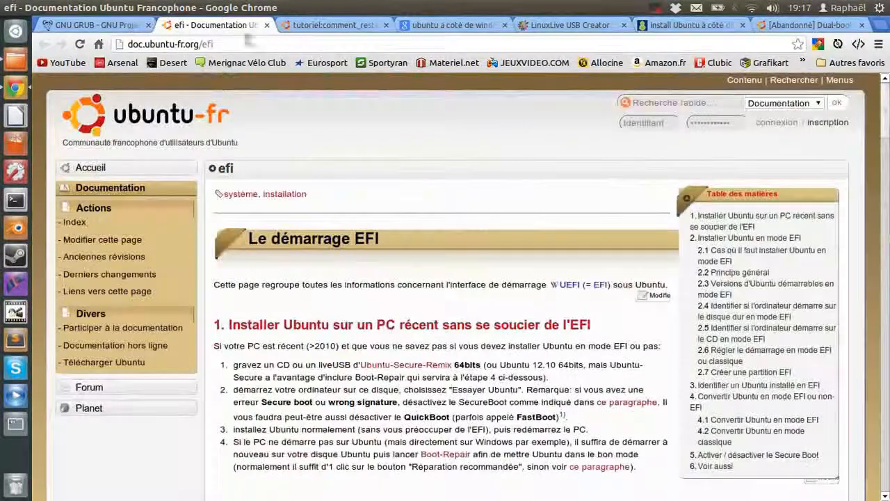
{"action": "scroll", "coordinate": [284, 209], "scroll_direction": "down", "scroll_amount": 5}
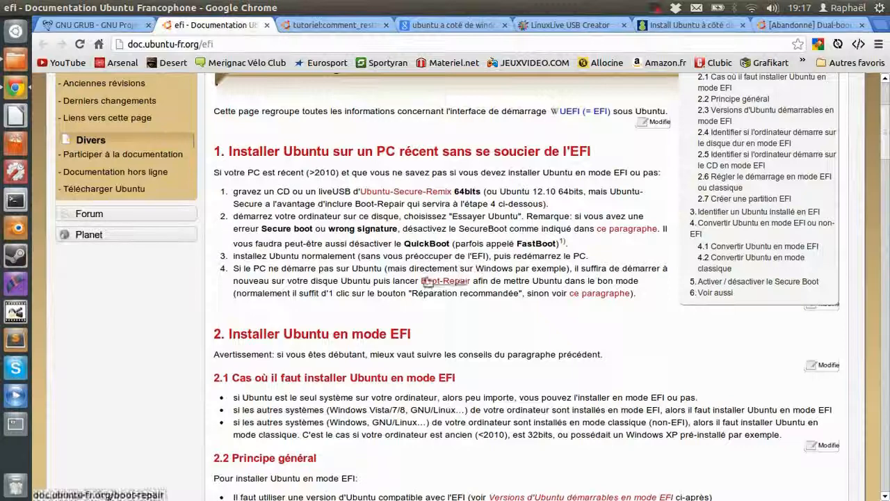
{"action": "scroll", "coordinate": [242, 322], "scroll_direction": "down", "scroll_amount": 4}
{"action": "scroll", "coordinate": [243, 322], "scroll_direction": "down", "scroll_amount": 7}
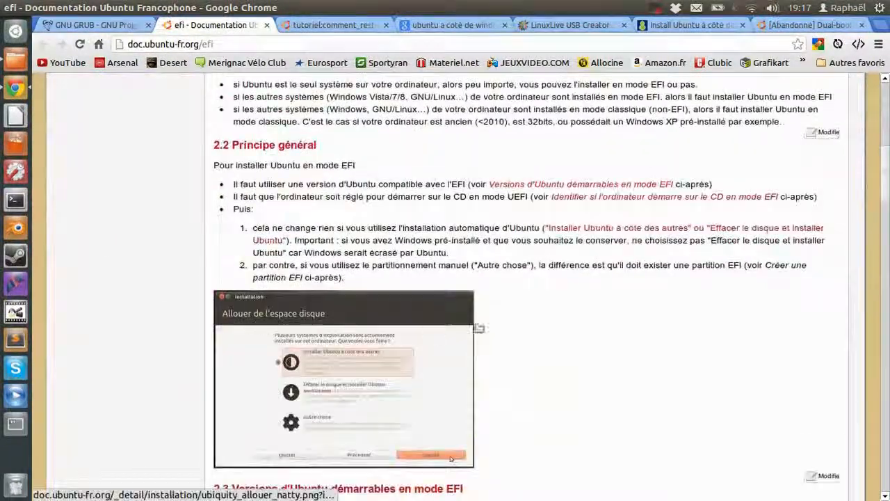
{"action": "scroll", "coordinate": [491, 322], "scroll_direction": "down", "scroll_amount": 11}
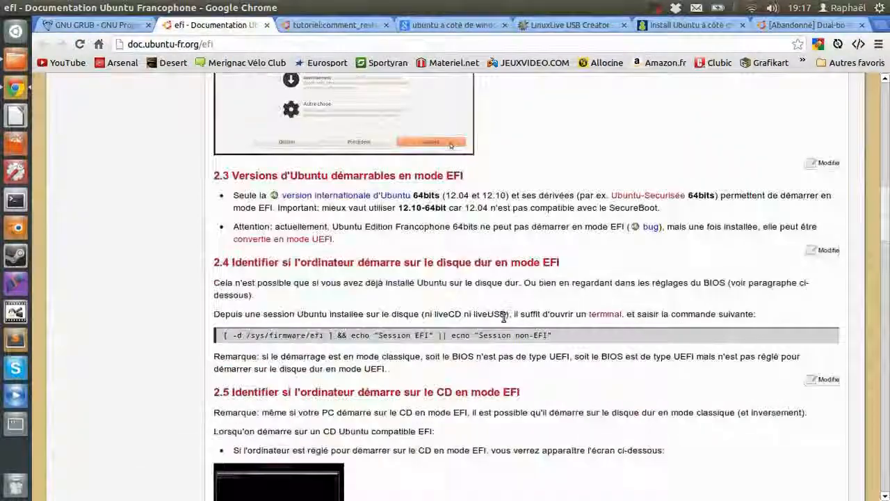
{"action": "scroll", "coordinate": [489, 316], "scroll_direction": "down", "scroll_amount": 4}
{"action": "scroll", "coordinate": [478, 315], "scroll_direction": "up", "scroll_amount": 8}
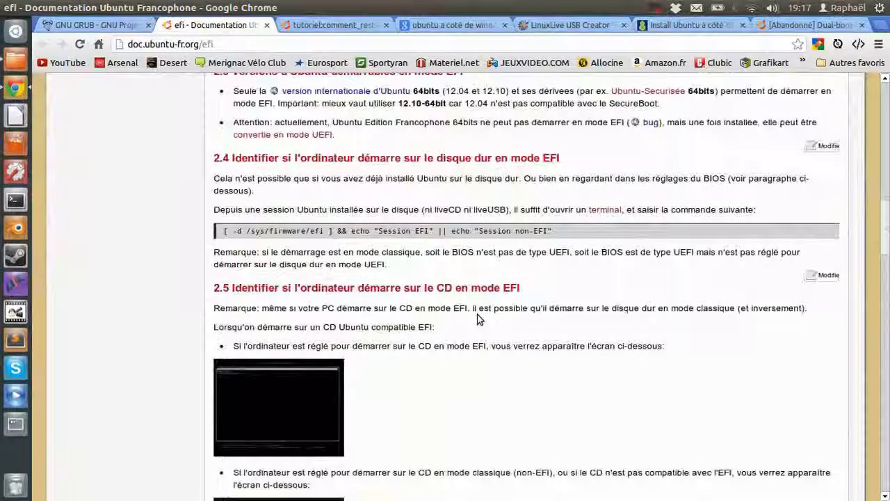
{"action": "scroll", "coordinate": [477, 314], "scroll_direction": "up", "scroll_amount": 6}
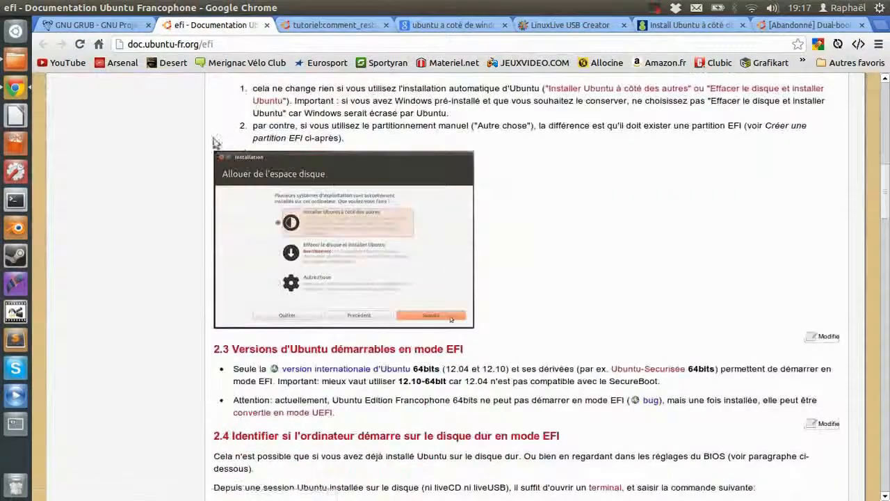
{"action": "scroll", "coordinate": [219, 140], "scroll_direction": "up", "scroll_amount": 6}
{"action": "scroll", "coordinate": [220, 135], "scroll_direction": "up", "scroll_amount": 9}
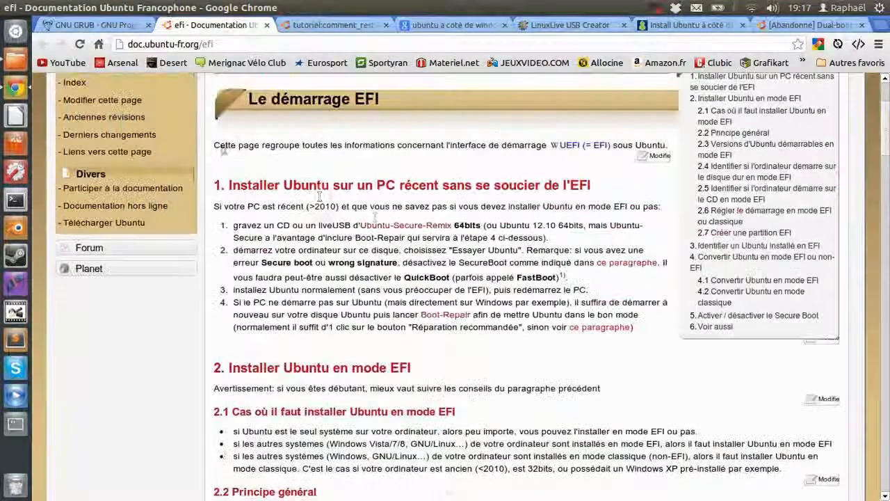
{"action": "scroll", "coordinate": [374, 218], "scroll_direction": "up", "scroll_amount": 4}
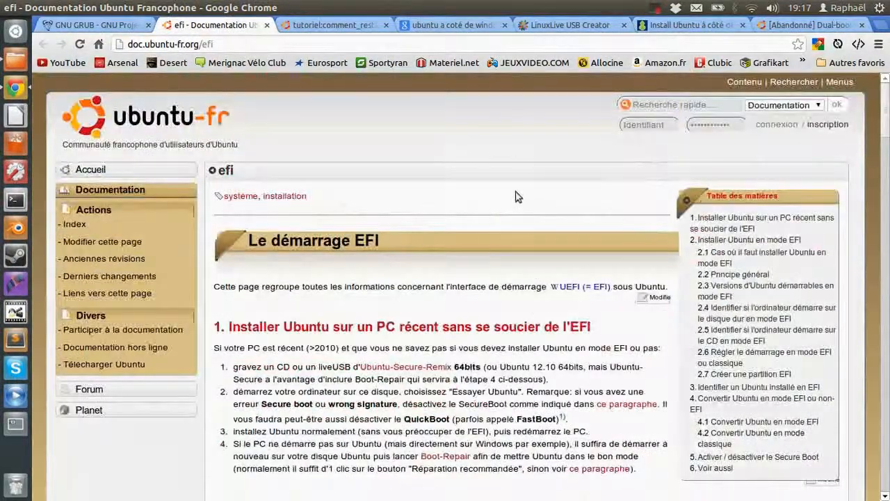
{"action": "scroll", "coordinate": [488, 180], "scroll_direction": "down", "scroll_amount": 3}
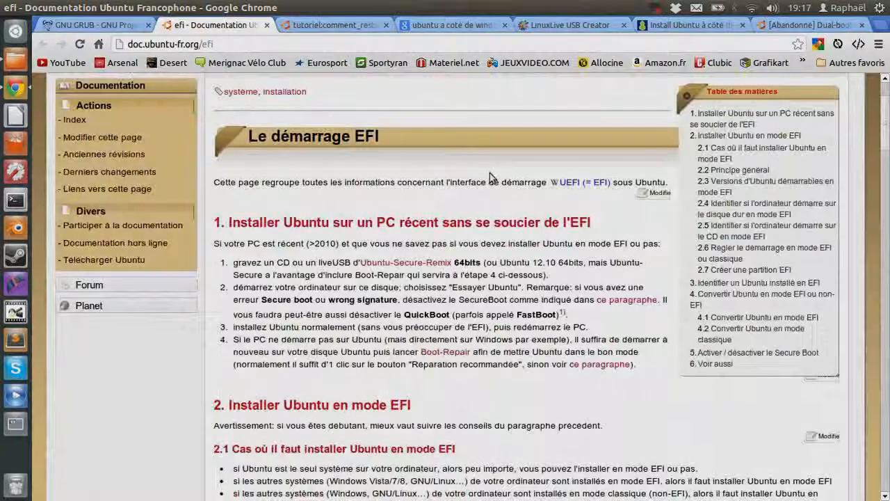